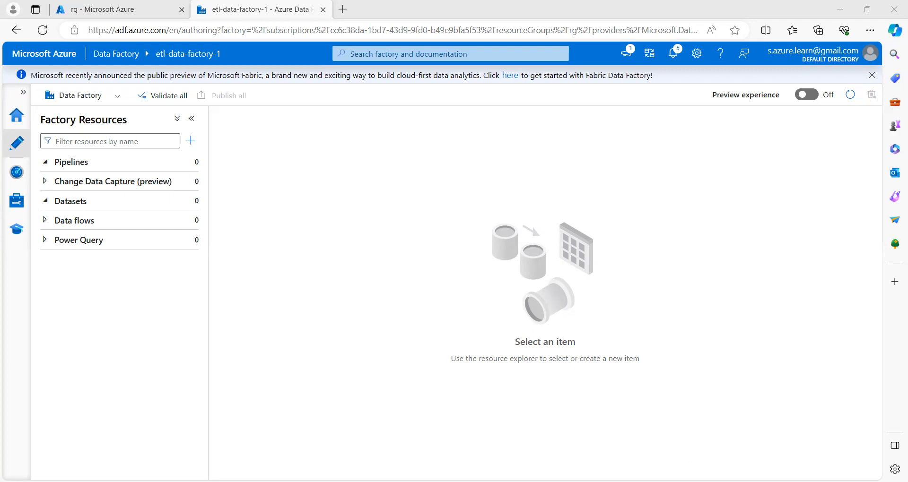
Switch to the Excel workbook and examine the diagram of the Parameter branching to Activity 1 and Activity 2.
{"action": "key", "text": "alt+Tab"}
{"action": "left_click", "coordinate": [528, 286]}
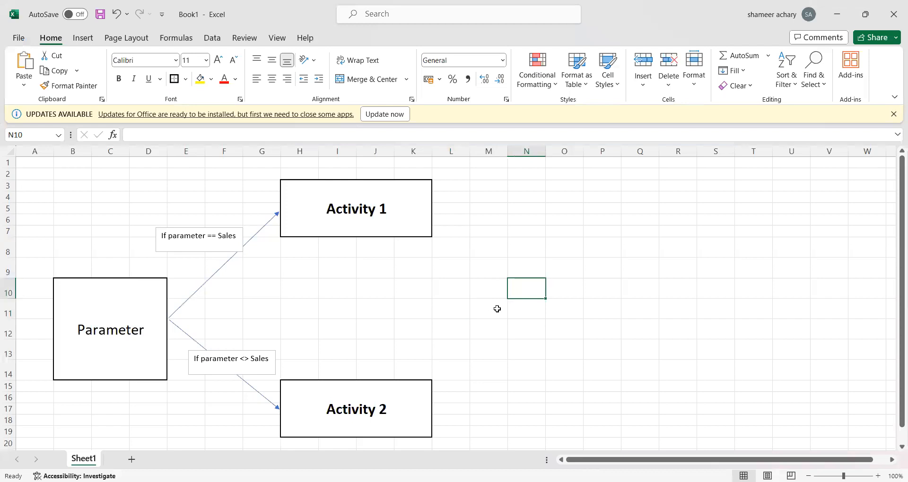
{"action": "left_click", "coordinate": [98, 295]}
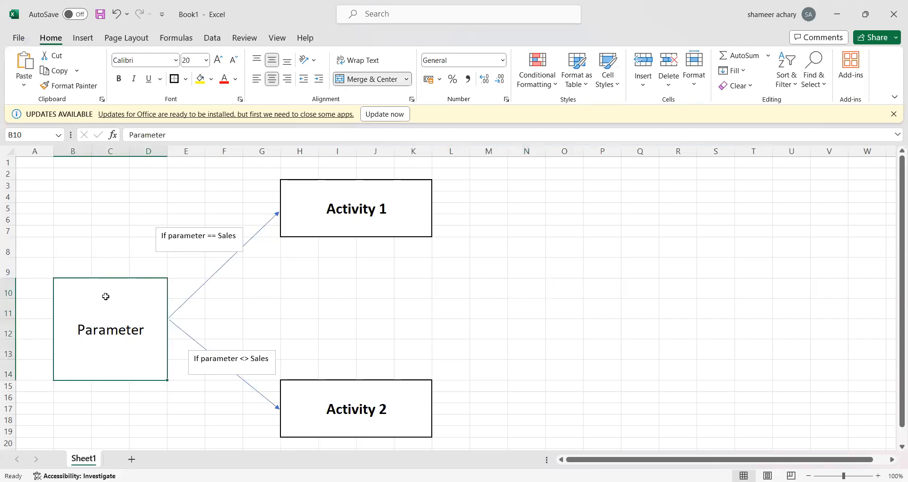
{"action": "left_click", "coordinate": [118, 243]}
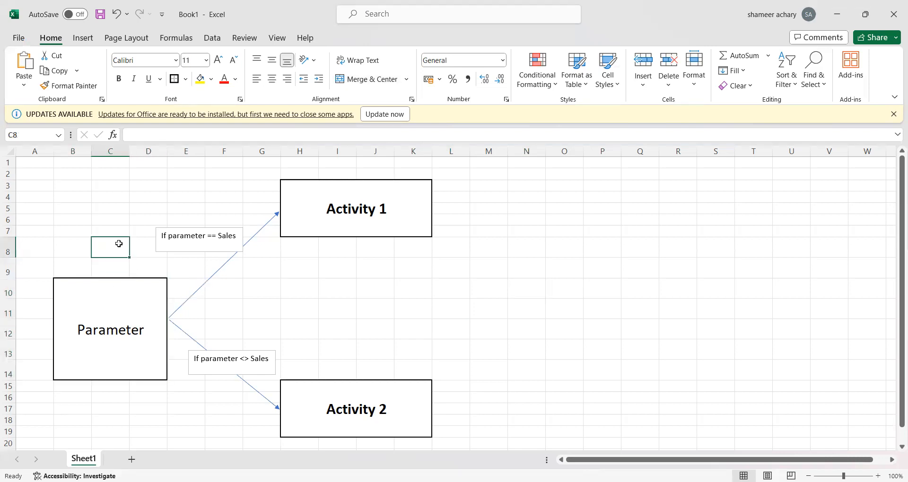
{"action": "left_click", "coordinate": [182, 239]}
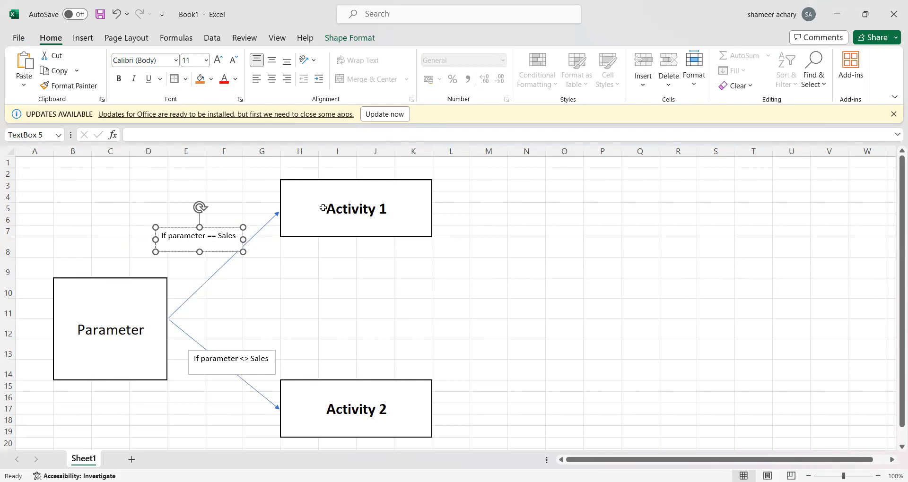
{"action": "left_click", "coordinate": [316, 194]}
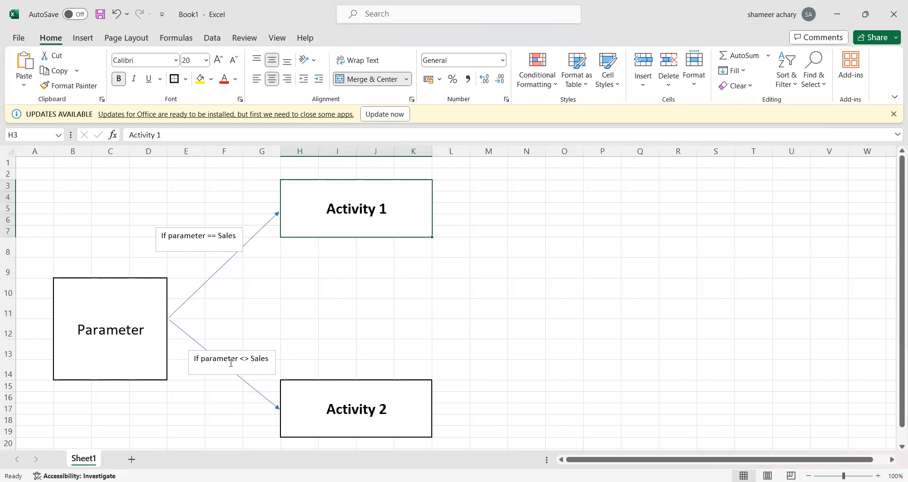
{"action": "left_click", "coordinate": [352, 412]}
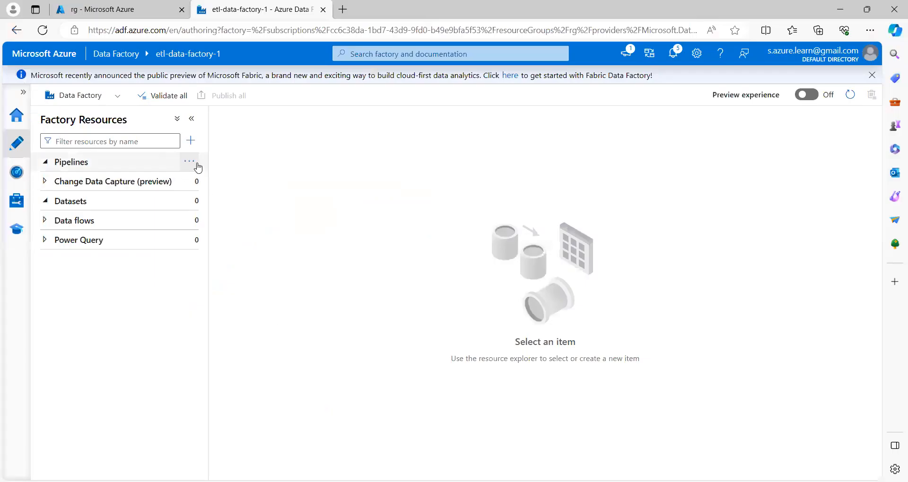
Create a new pipeline named ifcondition and close its properties.
{"action": "left_click", "coordinate": [189, 164]}
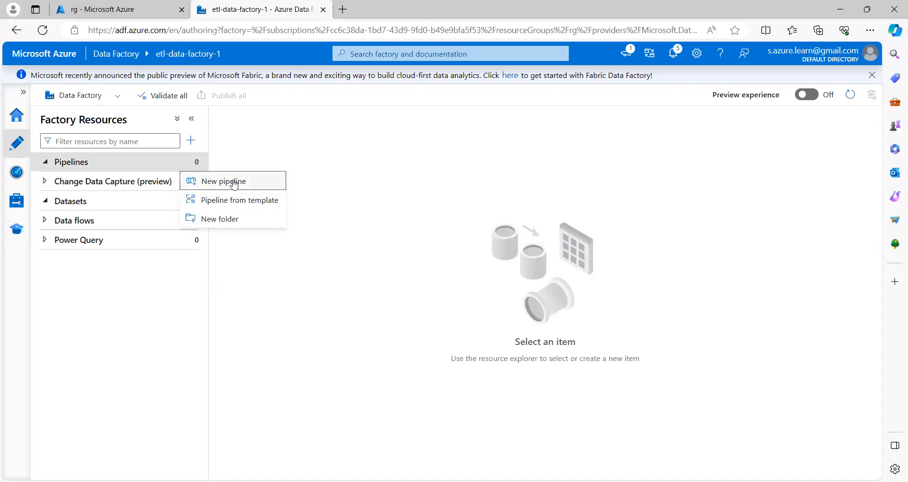
{"action": "left_click", "coordinate": [234, 183]}
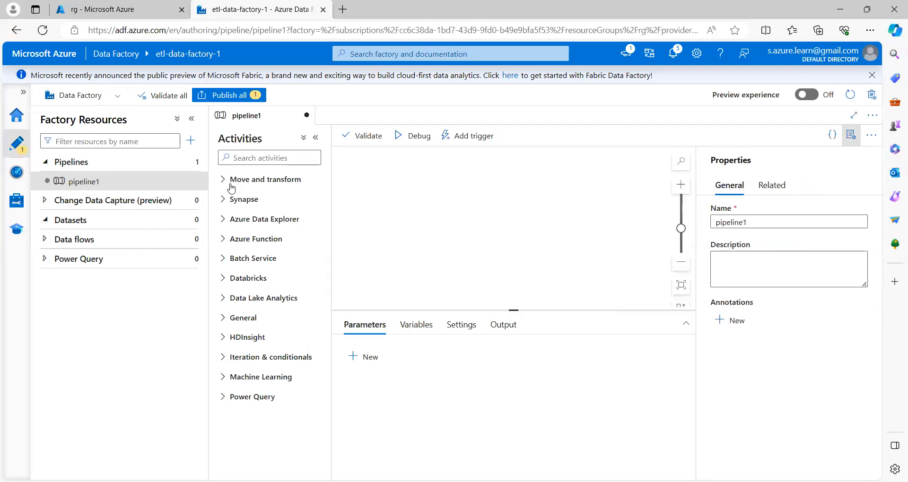
{"action": "left_click_drag", "start_coordinate": [759, 221], "coordinate": [662, 230]}
{"action": "left_click", "coordinate": [661, 232]}
{"action": "scroll", "coordinate": [660, 231], "scroll_direction": "up", "scroll_amount": 3}
{"action": "double_click", "coordinate": [746, 222]}
{"action": "type", "text": "ifco"}
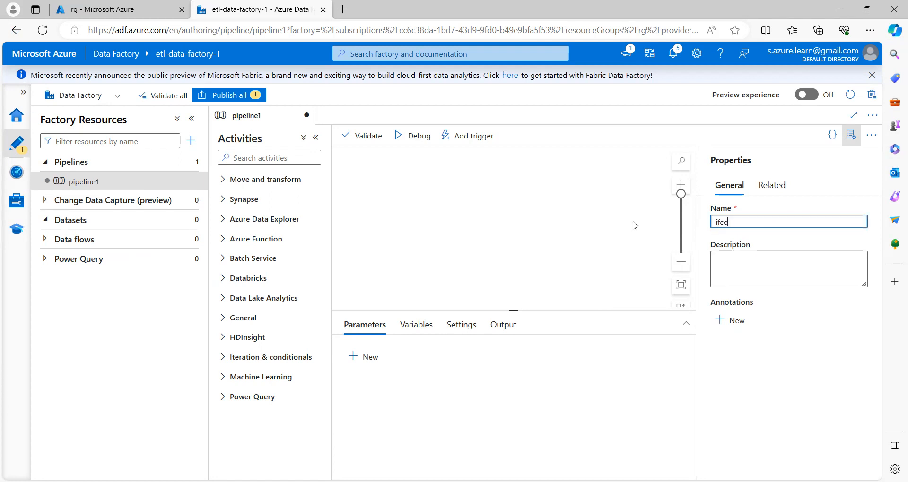
{"action": "type", "text": "ndition"}
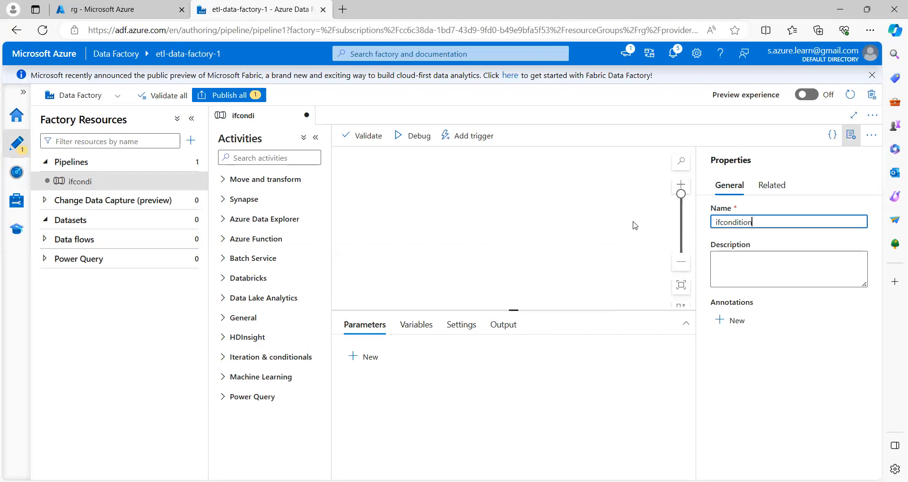
{"action": "left_click", "coordinate": [861, 137]}
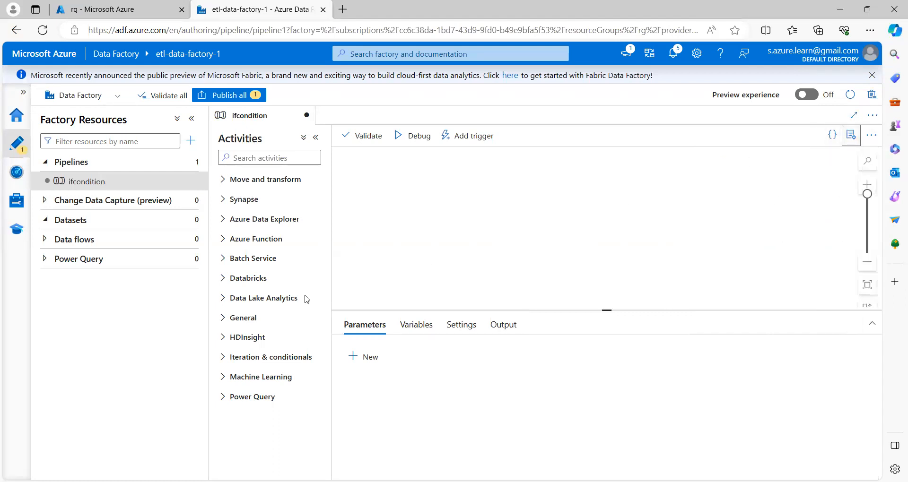
Search the activities for "if con" and clear the search.
{"action": "left_click", "coordinate": [246, 159]}
{"action": "type", "text": "ifcon"}
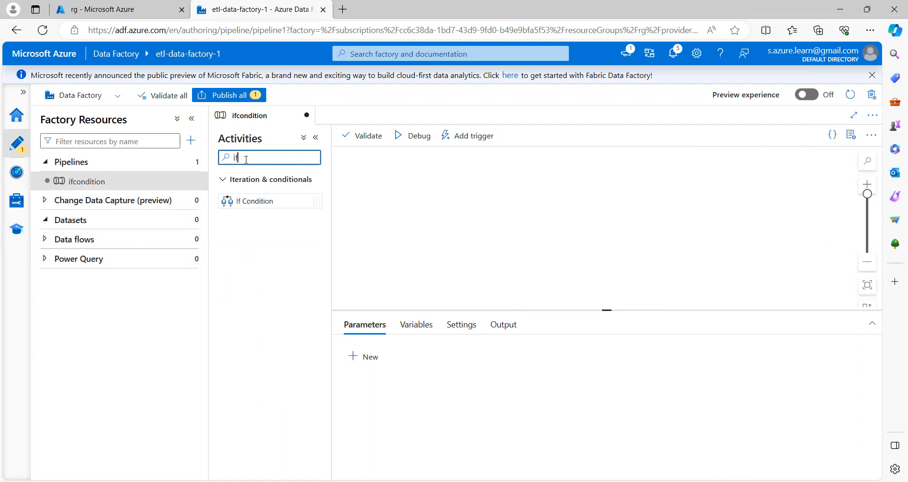
{"action": "key", "text": "BackSpace"}
{"action": "key", "text": "BackSpace"}
{"action": "key", "text": "BackSpace"}
{"action": "type", "text": "con"}
{"action": "left_click_drag", "start_coordinate": [264, 157], "coordinate": [124, 141]}
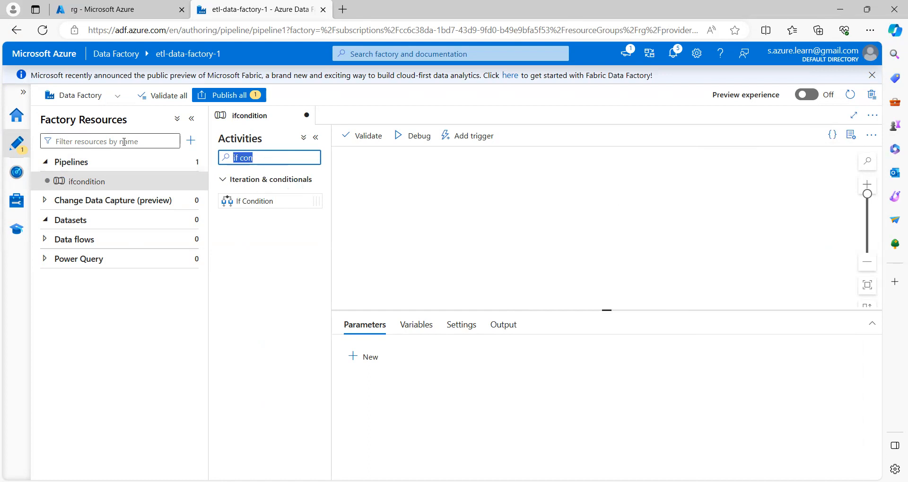
{"action": "key", "text": "BackSpace"}
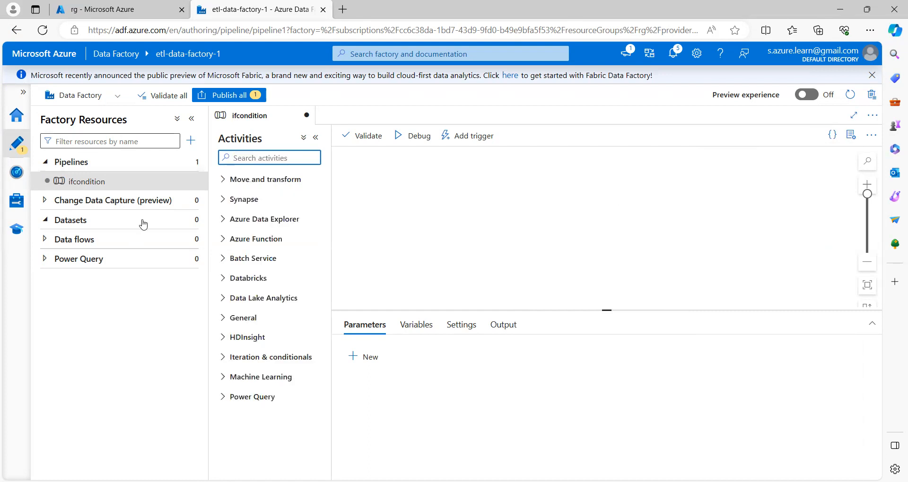
Add an If Condition activity from Iteration & conditionals to the ifcondition pipeline's canvas.
{"action": "left_click", "coordinate": [222, 358]}
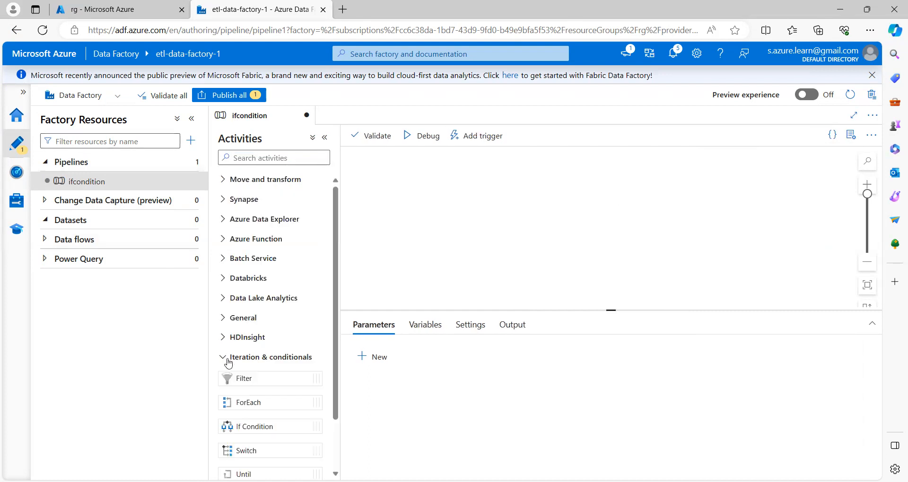
{"action": "scroll", "coordinate": [243, 383], "scroll_direction": "down", "scroll_amount": 2}
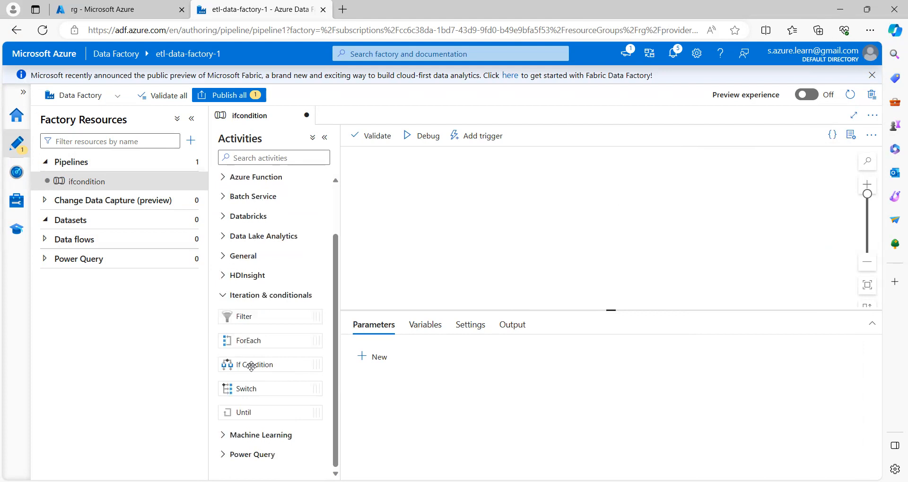
{"action": "left_click_drag", "start_coordinate": [251, 367], "coordinate": [510, 189]}
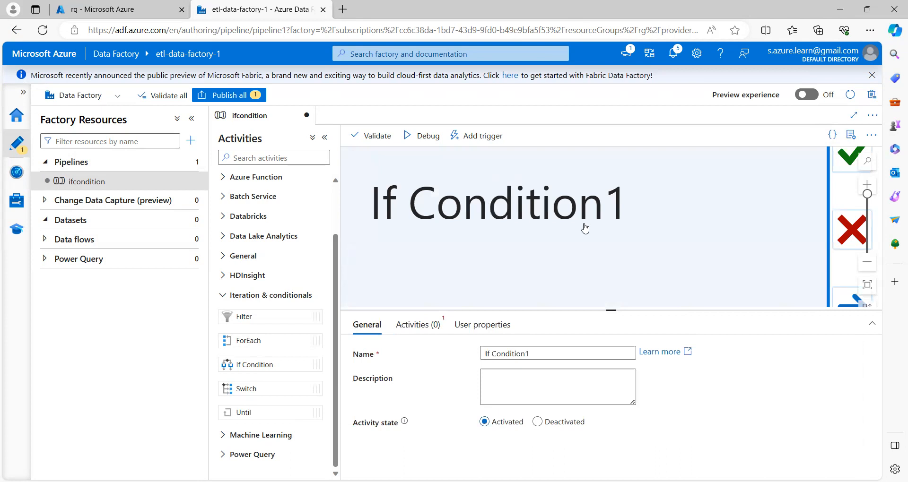
{"action": "left_click", "coordinate": [868, 263]}
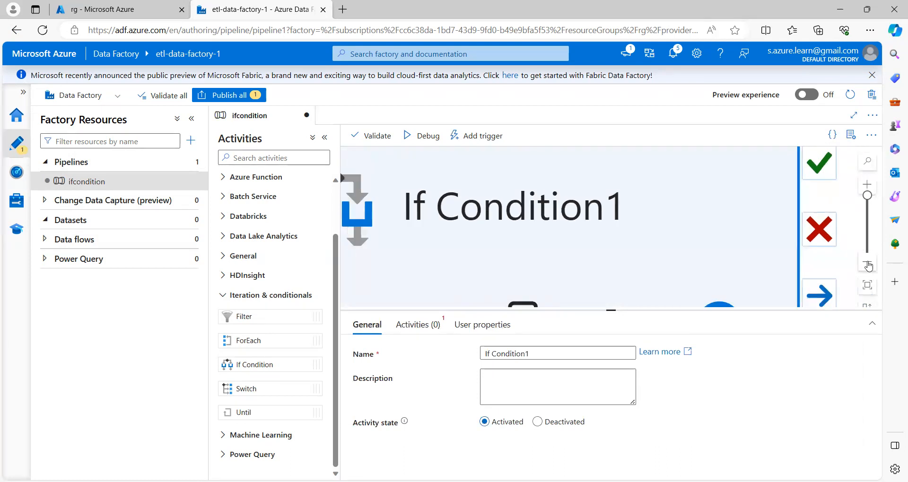
{"action": "left_click", "coordinate": [869, 266]}
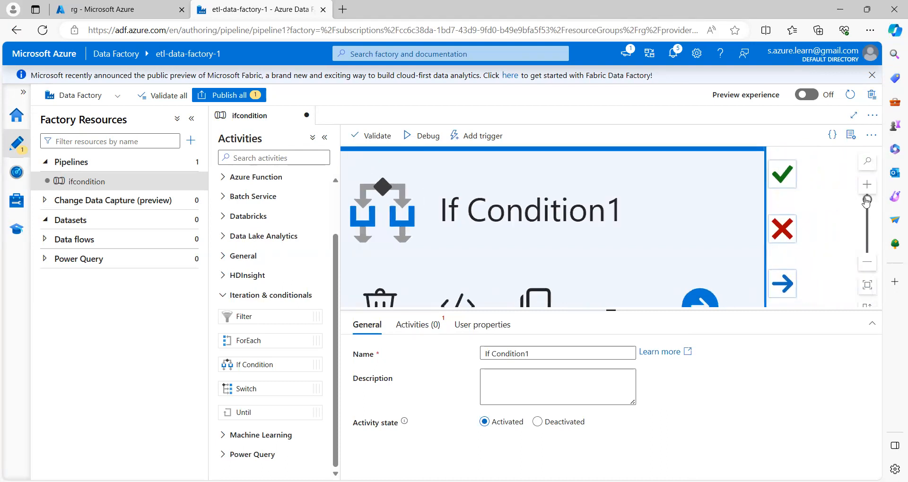
{"action": "left_click_drag", "start_coordinate": [866, 201], "coordinate": [867, 227]}
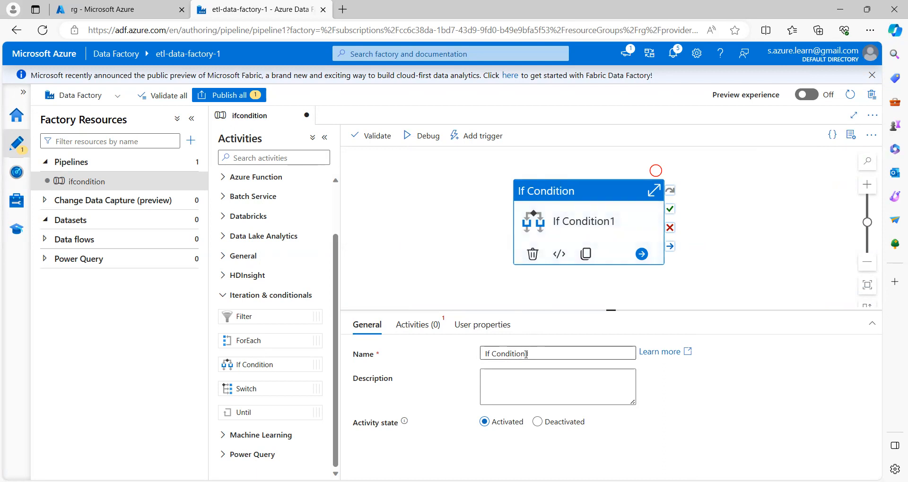
Rename the If Condition activity ConditionCheck and open its expression and case settings.
{"action": "left_click_drag", "start_coordinate": [537, 354], "coordinate": [458, 352]}
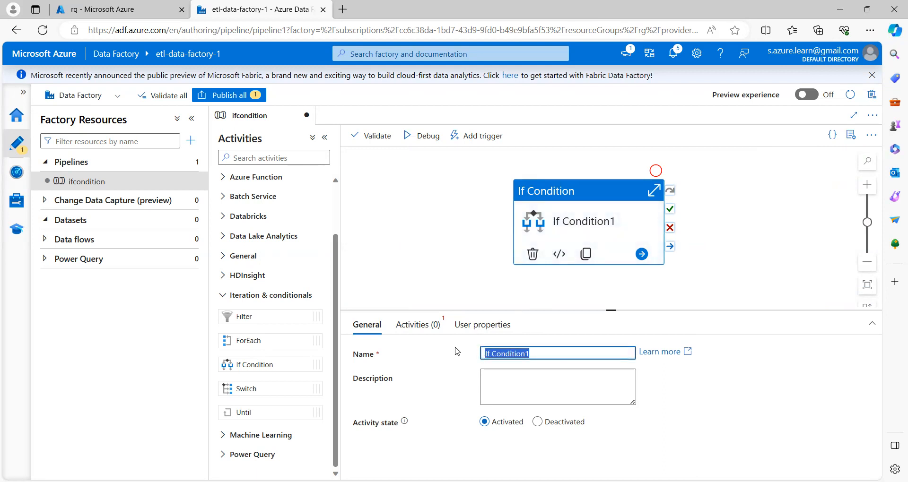
{"action": "type", "text": "Con"}
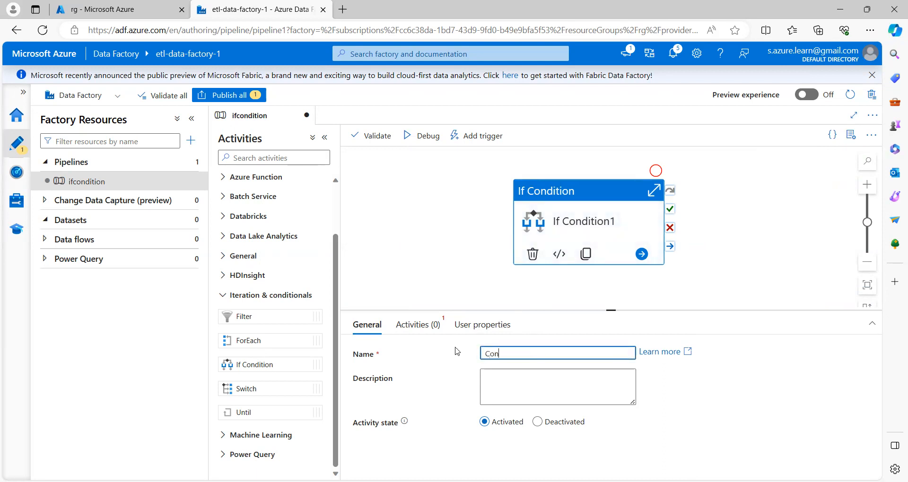
{"action": "type", "text": "ditionCheck"}
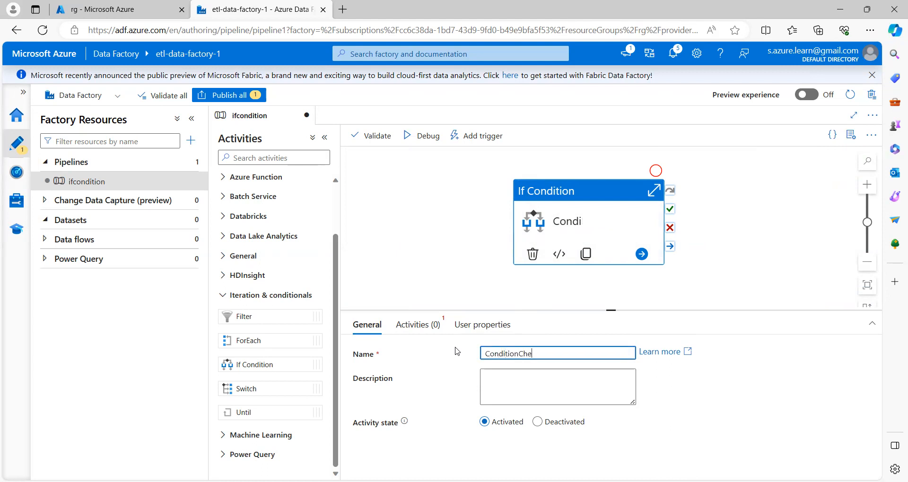
{"action": "left_click", "coordinate": [419, 331]}
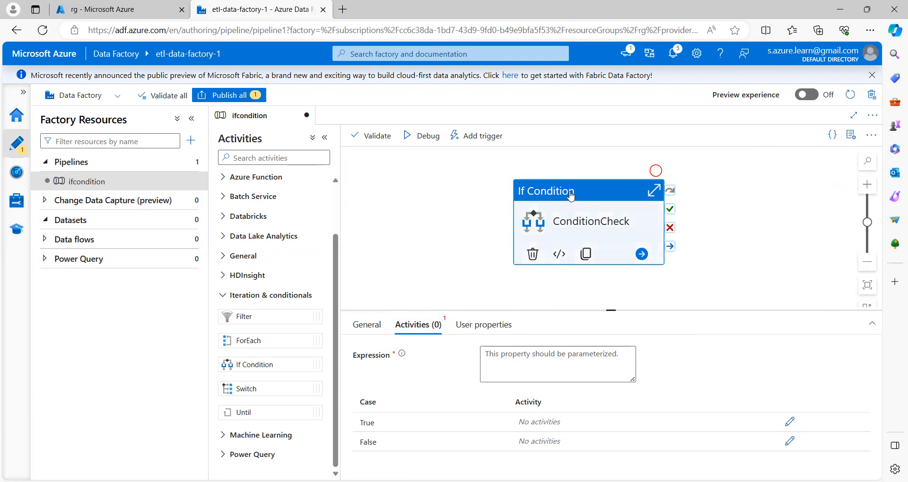
Add a String parameter named param with the default value abc to the pipeline.
{"action": "left_click", "coordinate": [418, 227]}
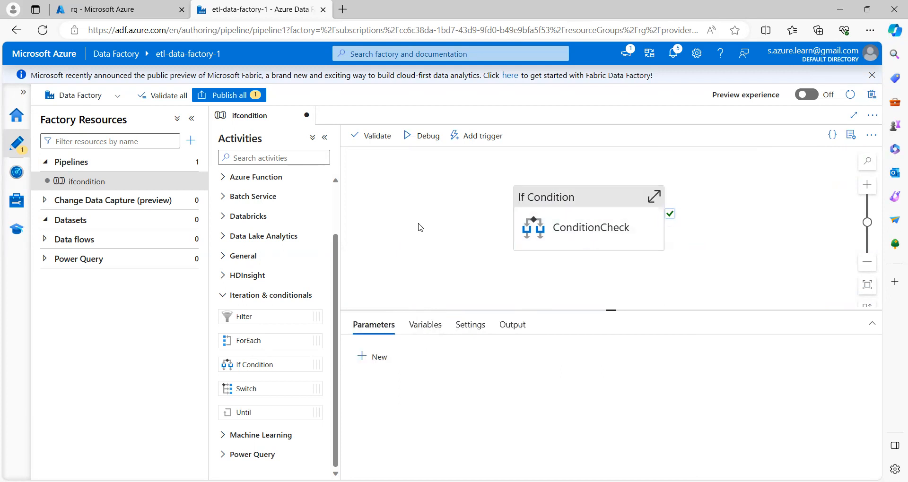
{"action": "left_click", "coordinate": [555, 197]}
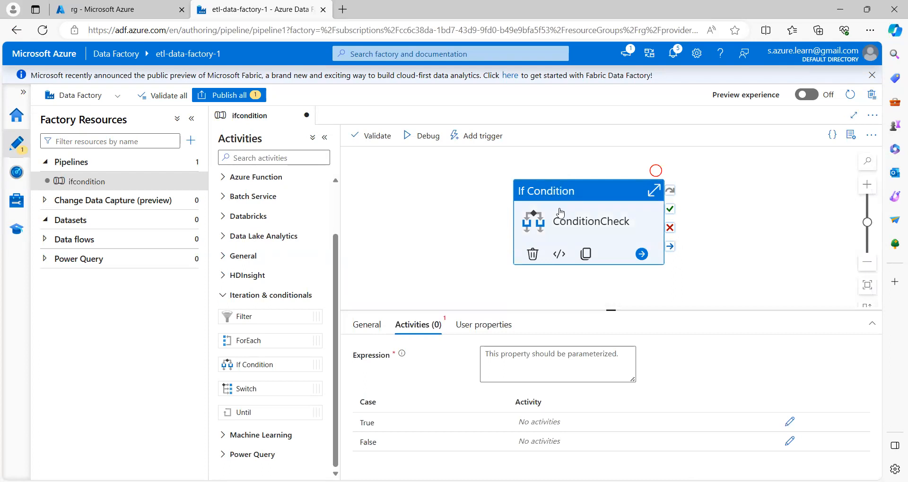
{"action": "left_click", "coordinate": [413, 198]}
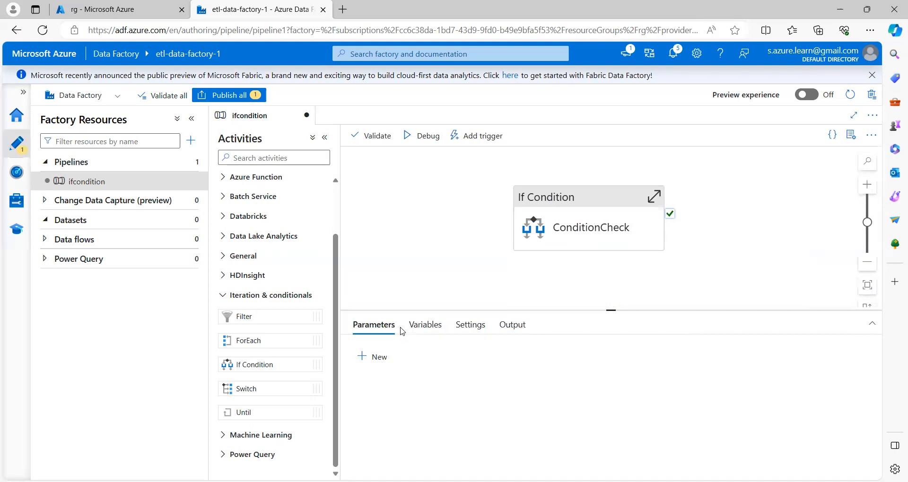
{"action": "left_click", "coordinate": [376, 360]}
{"action": "left_click", "coordinate": [407, 400]}
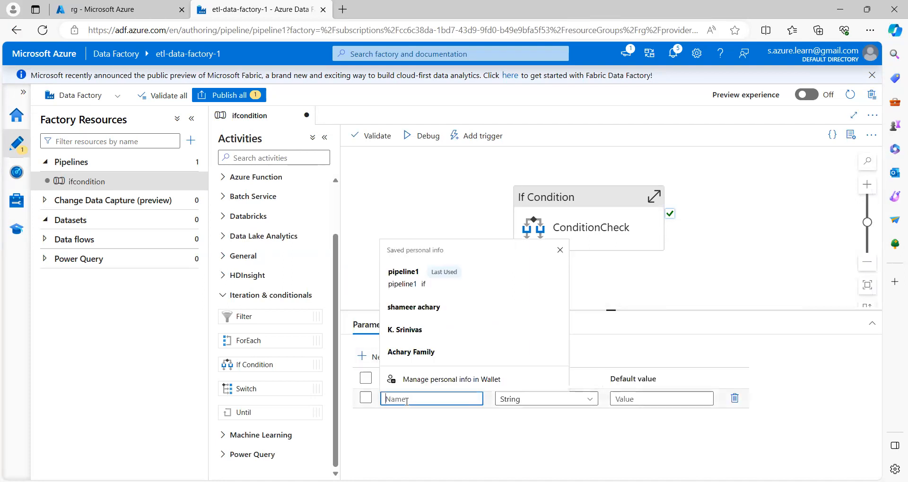
{"action": "type", "text": "param"}
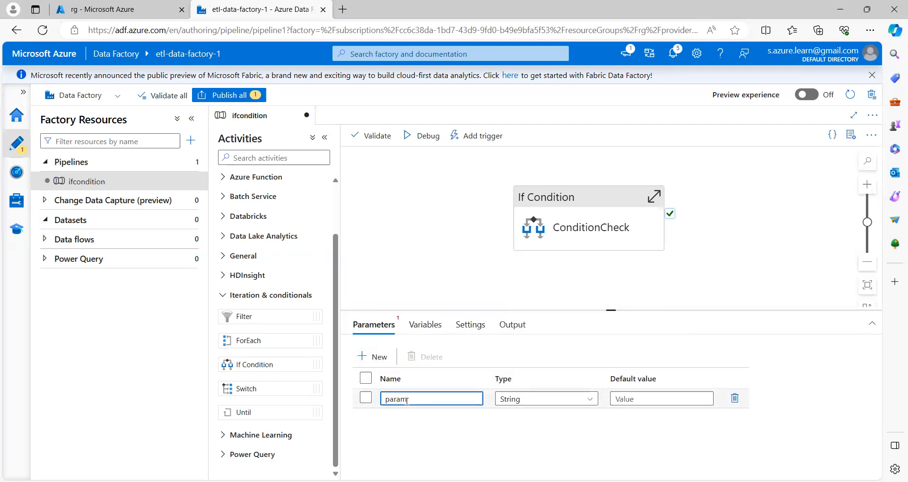
{"action": "left_click", "coordinate": [620, 397]}
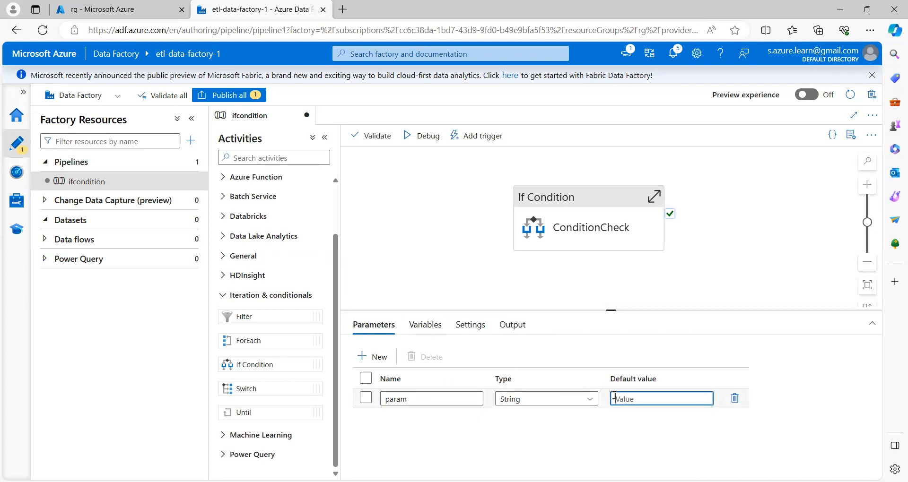
{"action": "type", "text": "abc"}
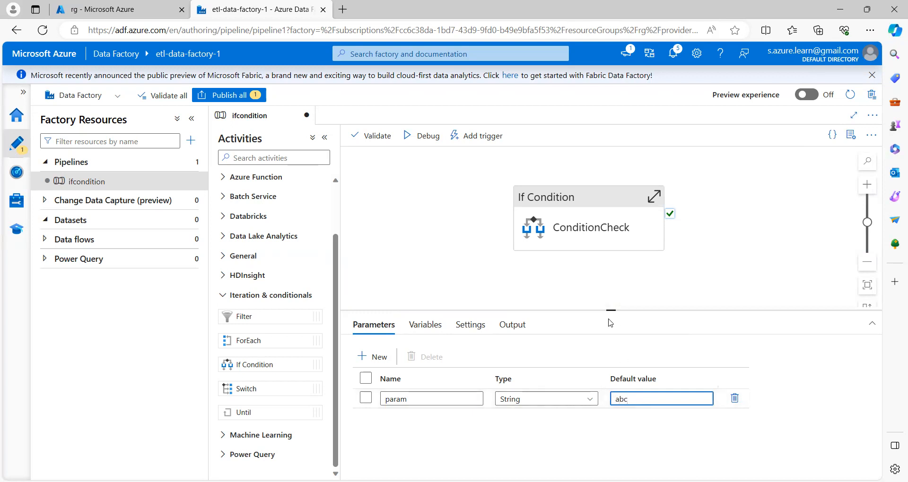
Open the expression builder for the ConditionCheck activity's condition.
{"action": "left_click", "coordinate": [573, 202]}
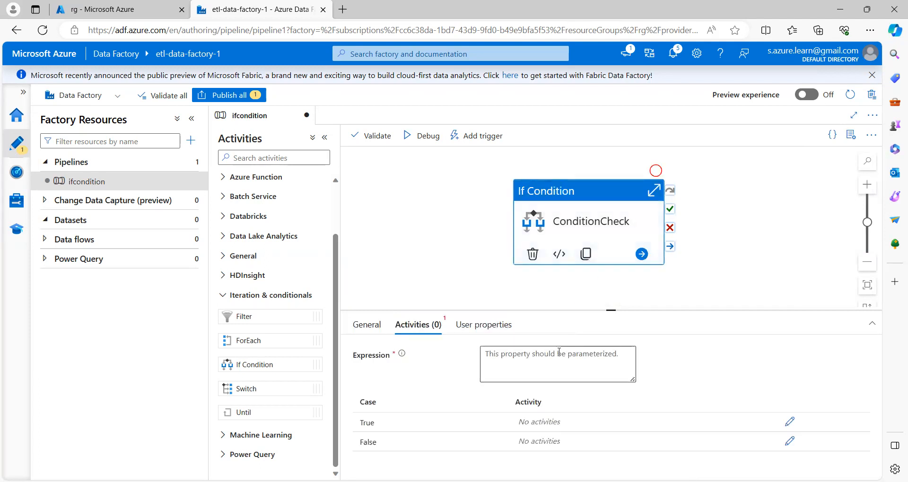
{"action": "mouse_move", "coordinate": [403, 361]}
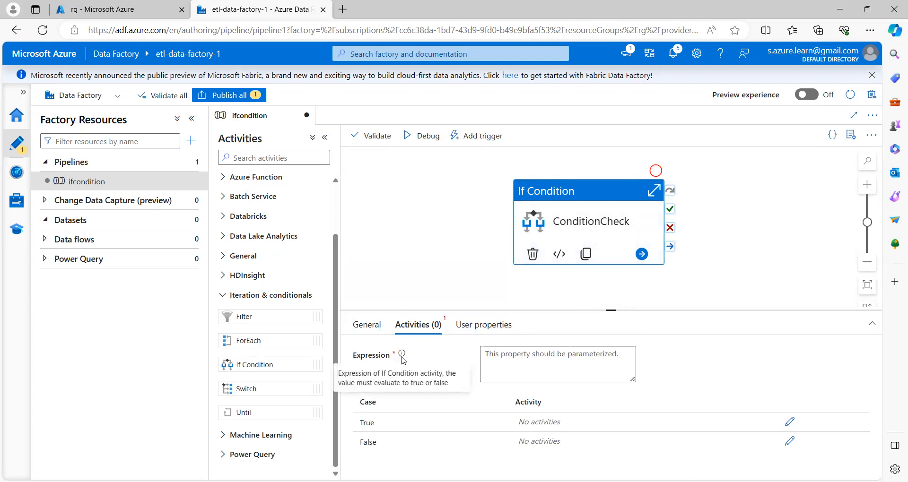
{"action": "left_click", "coordinate": [402, 358]}
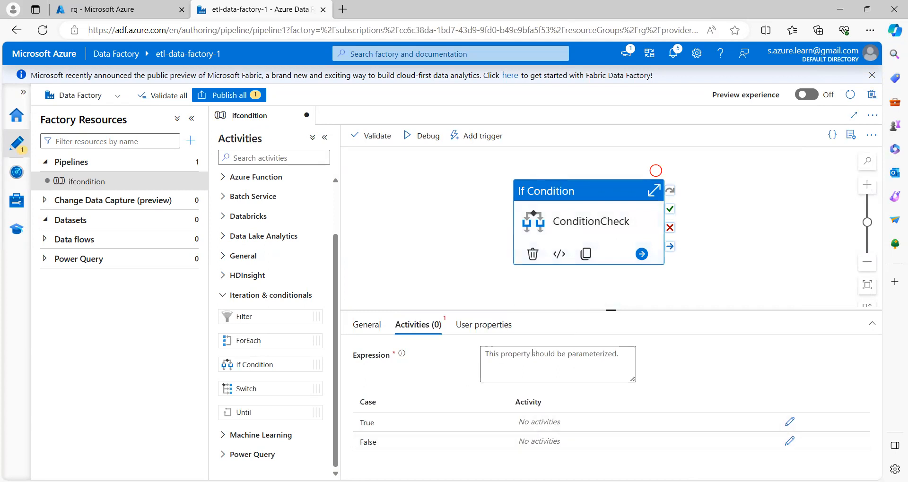
{"action": "left_click", "coordinate": [516, 447]}
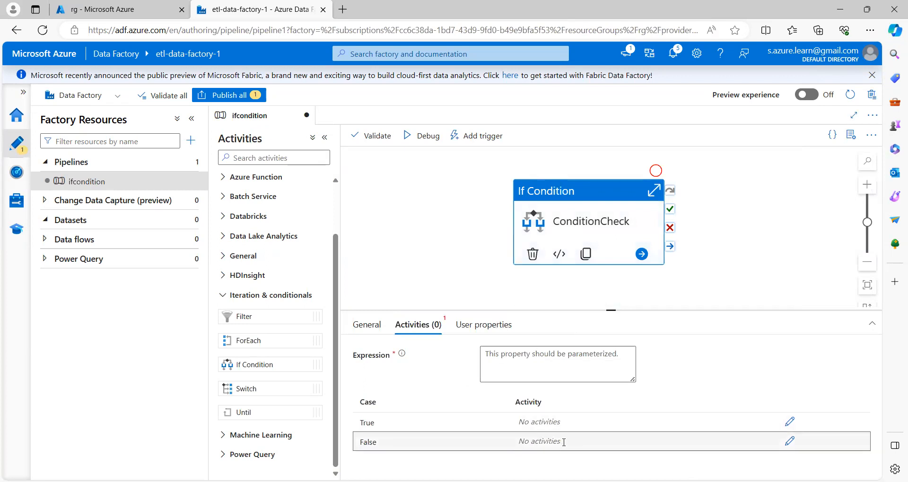
{"action": "left_click", "coordinate": [530, 372]}
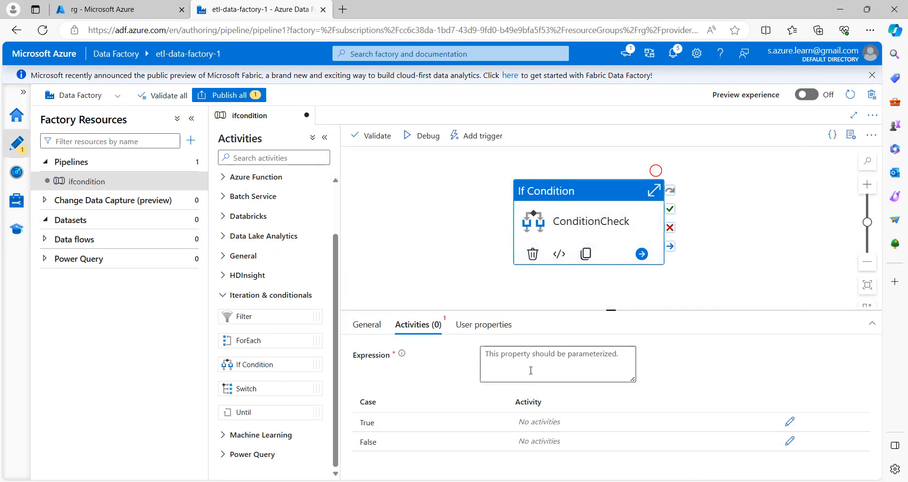
{"action": "left_click", "coordinate": [532, 367]}
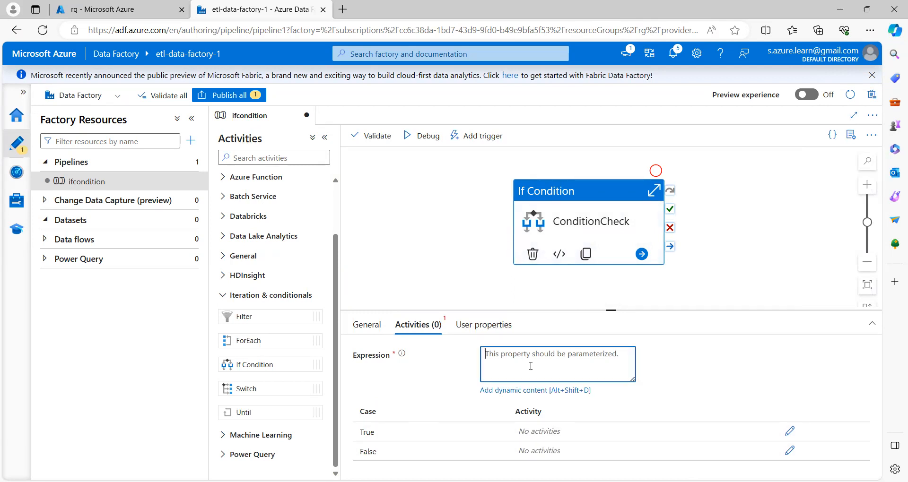
{"action": "left_click", "coordinate": [515, 390]}
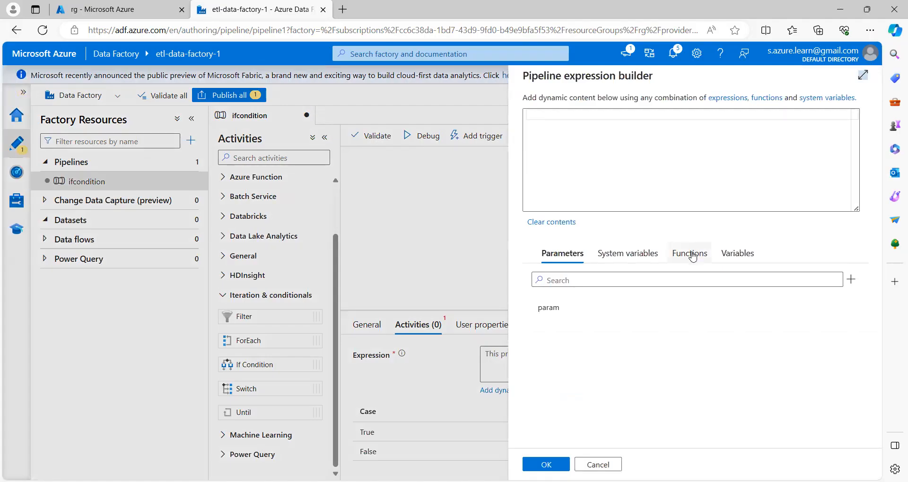
Search the functions for "equal" and insert the logical function equals into the expression.
{"action": "left_click", "coordinate": [690, 257]}
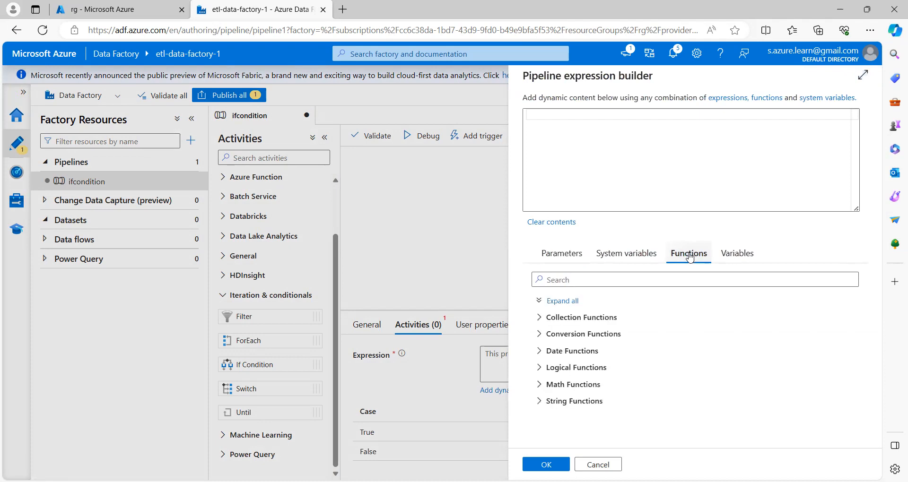
{"action": "left_click", "coordinate": [616, 284]}
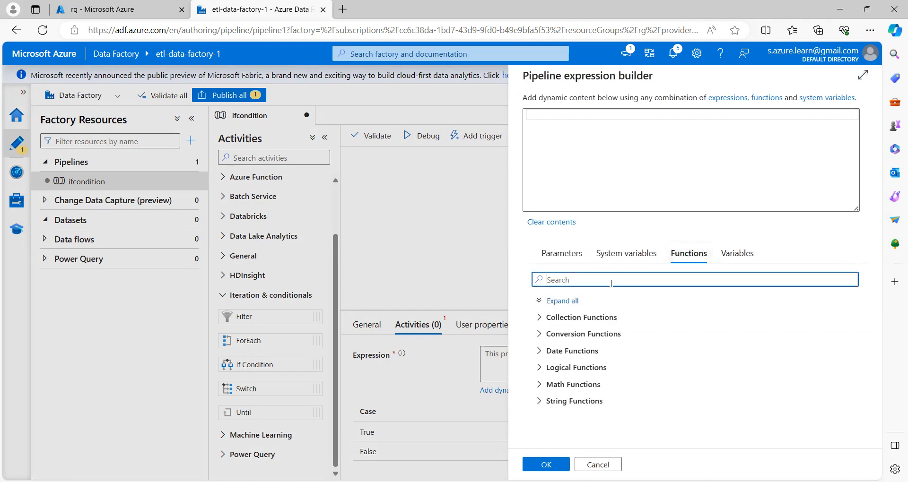
{"action": "type", "text": "r"}
{"action": "key", "text": "BackSpace"}
{"action": "type", "text": "e"}
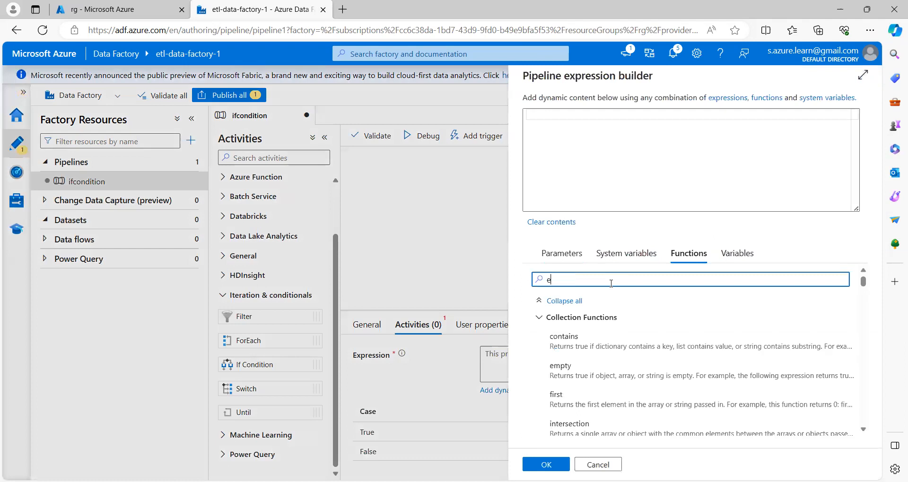
{"action": "type", "text": "qual"}
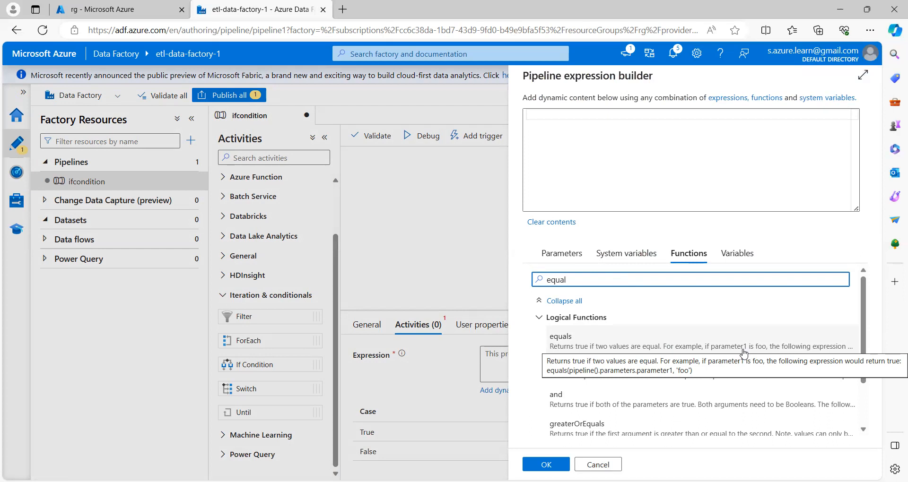
{"action": "left_click", "coordinate": [681, 348]}
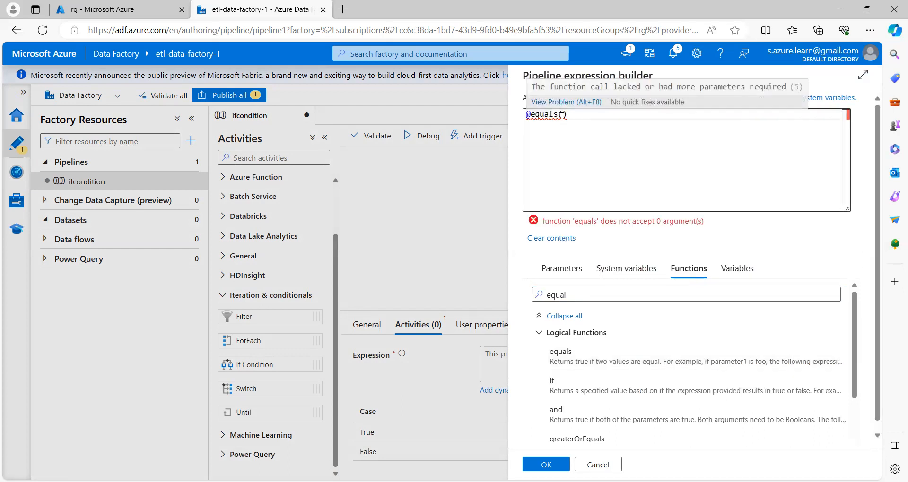
{"action": "left_click", "coordinate": [557, 274]}
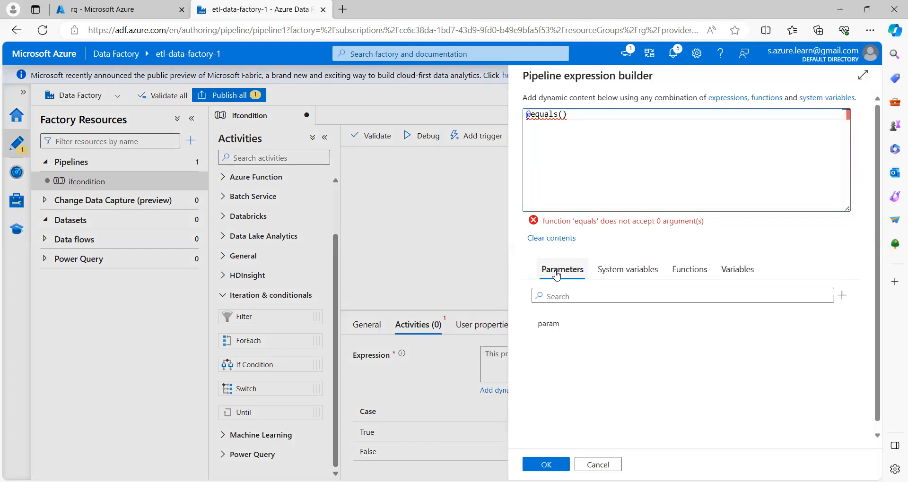
{"action": "left_click", "coordinate": [554, 326]}
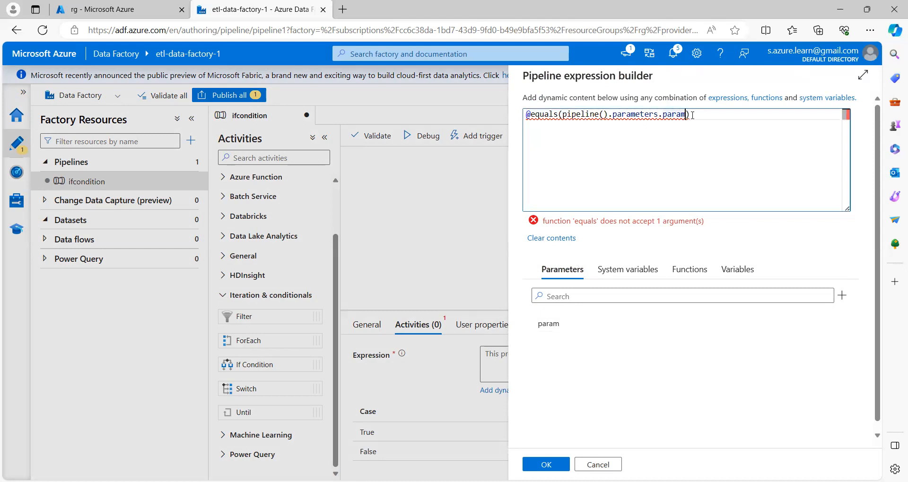
{"action": "type", "text": ",'"}
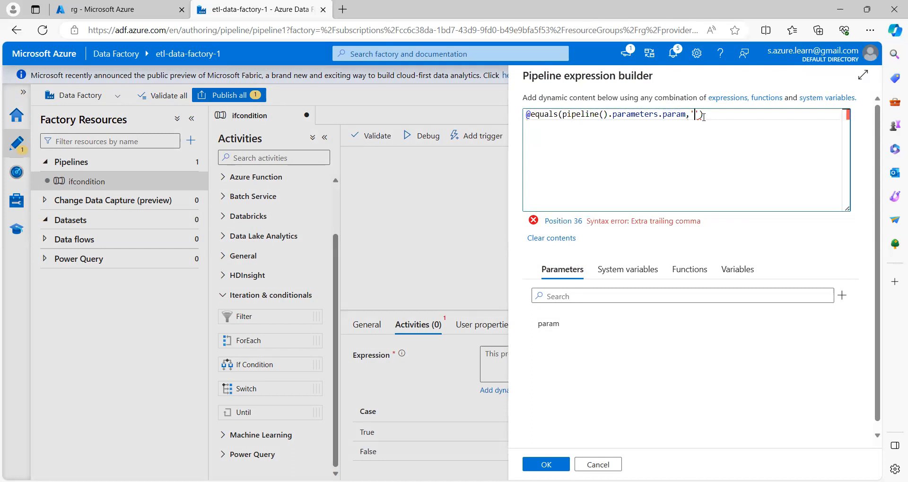
{"action": "type", "text": "Sales"}
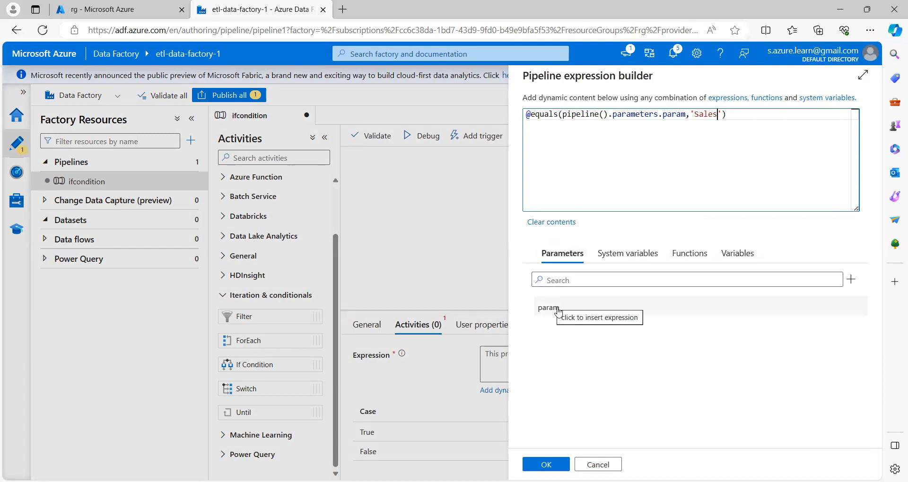
{"action": "double_click", "coordinate": [706, 114]}
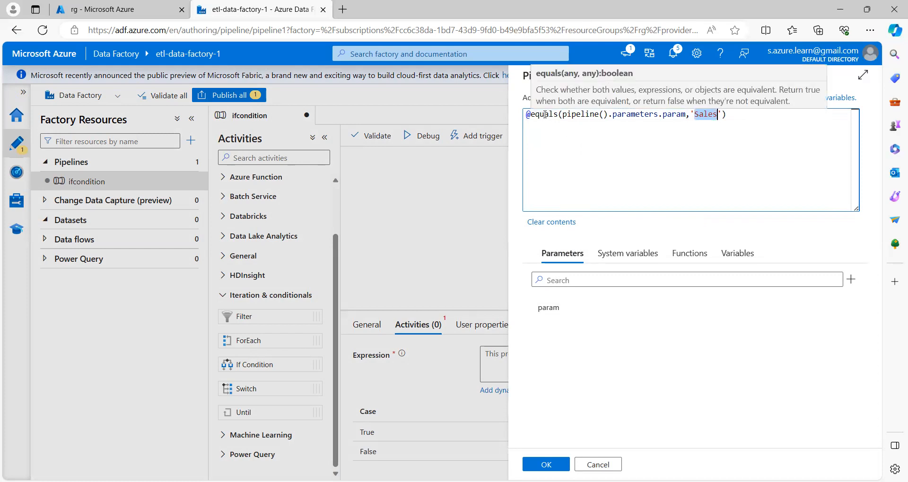
{"action": "left_click_drag", "start_coordinate": [722, 114], "coordinate": [554, 114]}
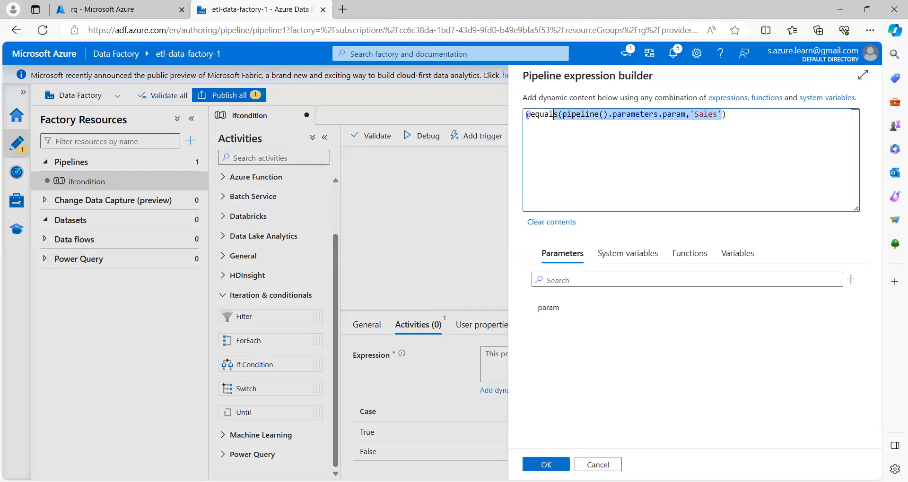
{"action": "left_click", "coordinate": [545, 464]}
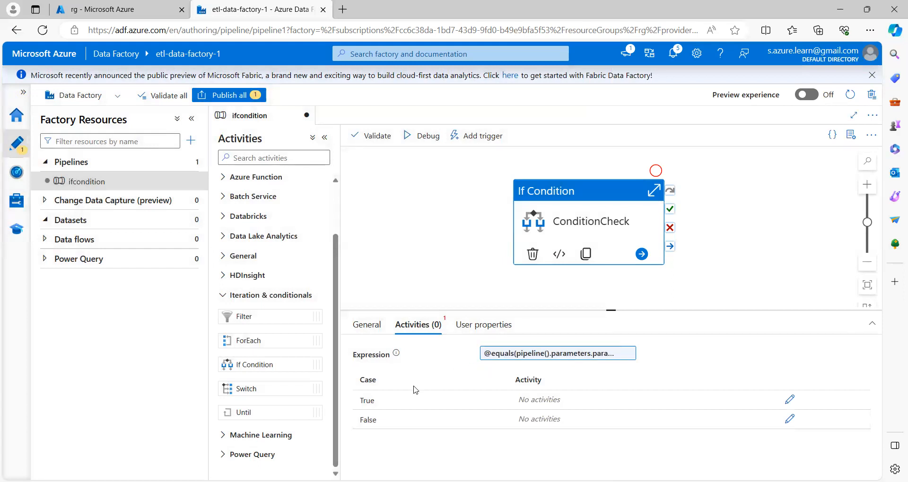
Open the True case of ConditionCheck for editing and add a Set variable activity to it.
{"action": "double_click", "coordinate": [364, 402]}
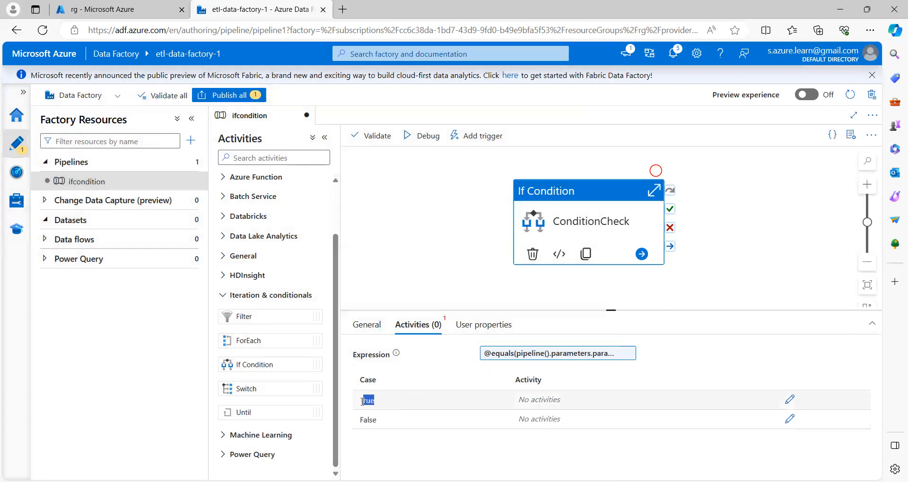
{"action": "left_click", "coordinate": [363, 401]}
{"action": "left_click", "coordinate": [790, 401]}
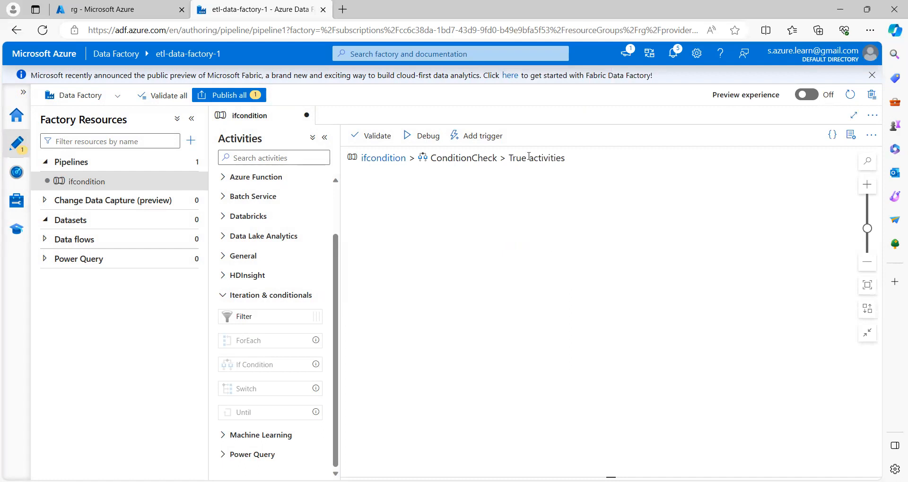
{"action": "left_click", "coordinate": [271, 157]}
{"action": "type", "text": "set"}
{"action": "key", "text": "BackSpace"}
{"action": "type", "text": "t"}
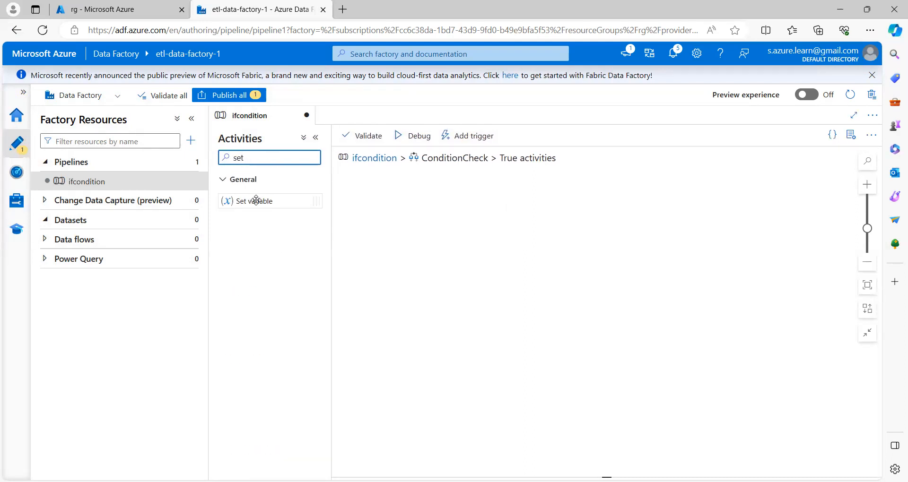
{"action": "left_click_drag", "start_coordinate": [256, 200], "coordinate": [502, 218]}
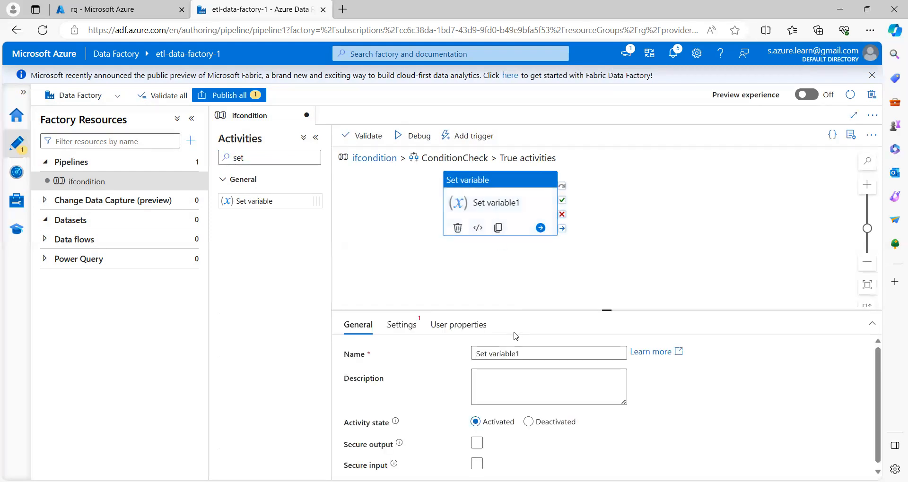
Rename the Set variable activity TrueCondition.
{"action": "left_click_drag", "start_coordinate": [529, 354], "coordinate": [427, 357]}
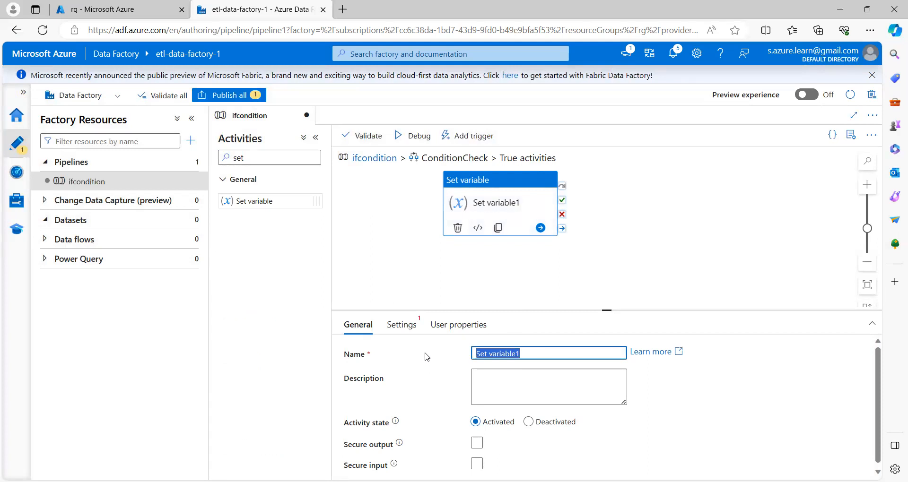
{"action": "type", "text": "Tru"}
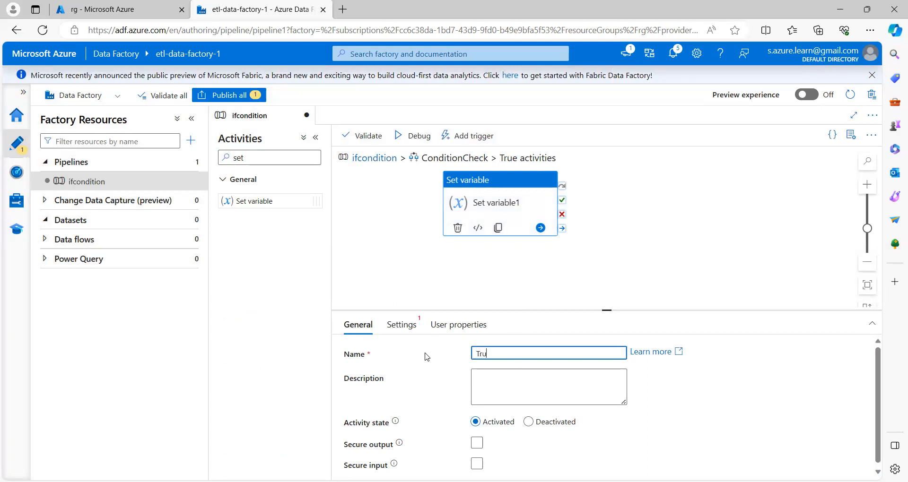
{"action": "type", "text": "eCondition"}
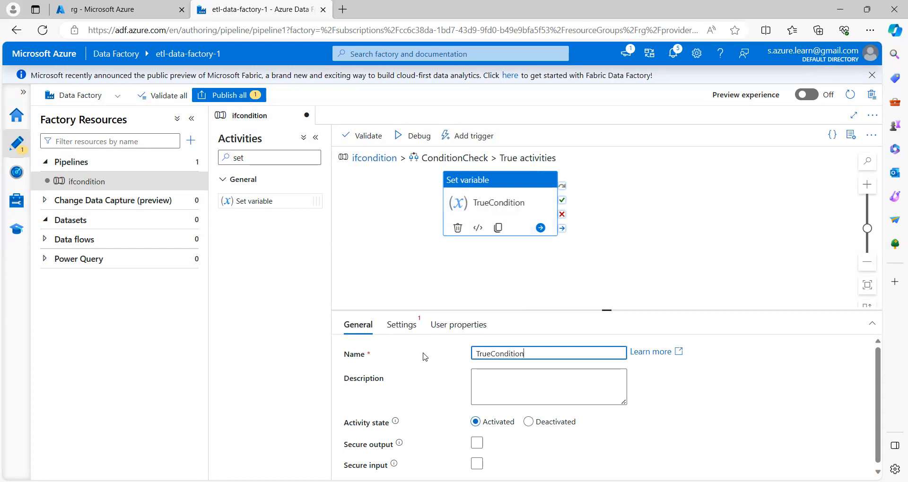
Create a String pipeline variable named TrueFlow as the variable set by the TrueCondition activity.
{"action": "left_click", "coordinate": [412, 331]}
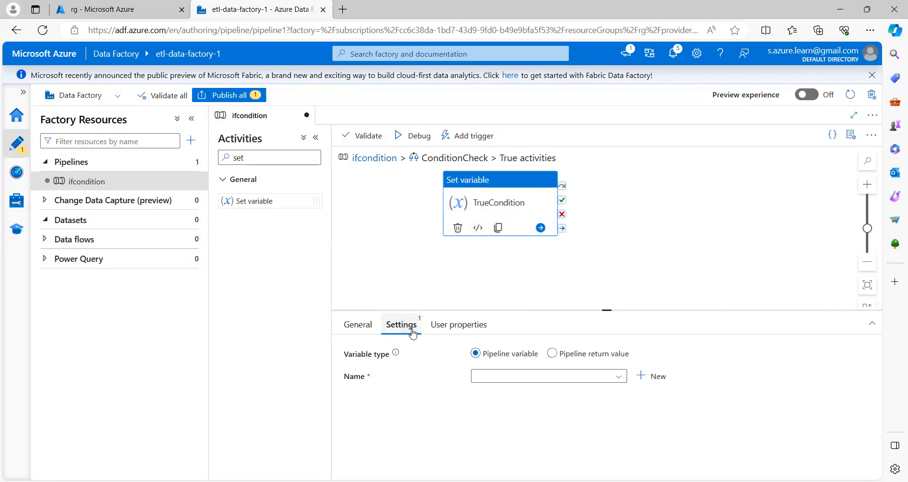
{"action": "left_click", "coordinate": [654, 381]}
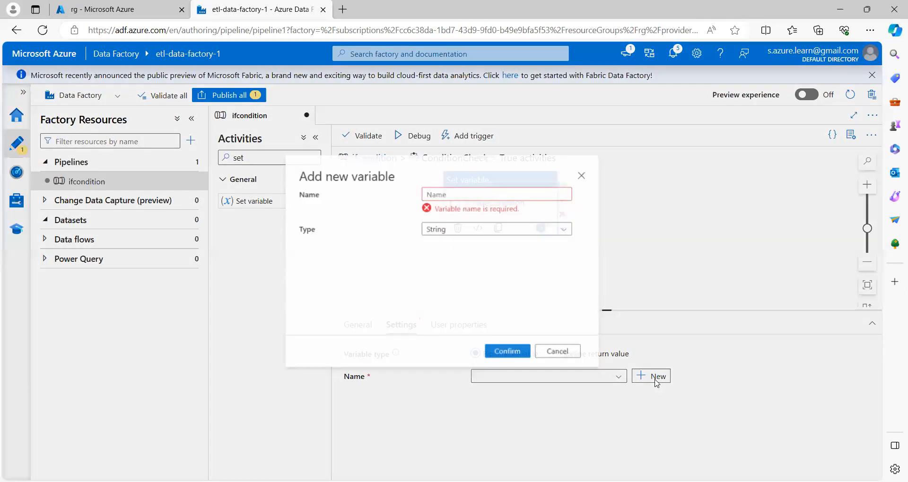
{"action": "left_click", "coordinate": [451, 193]}
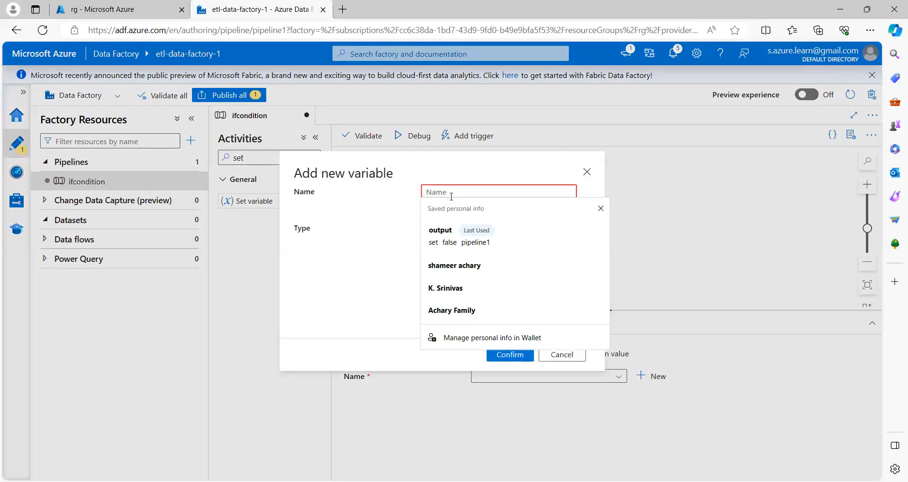
{"action": "type", "text": "True"}
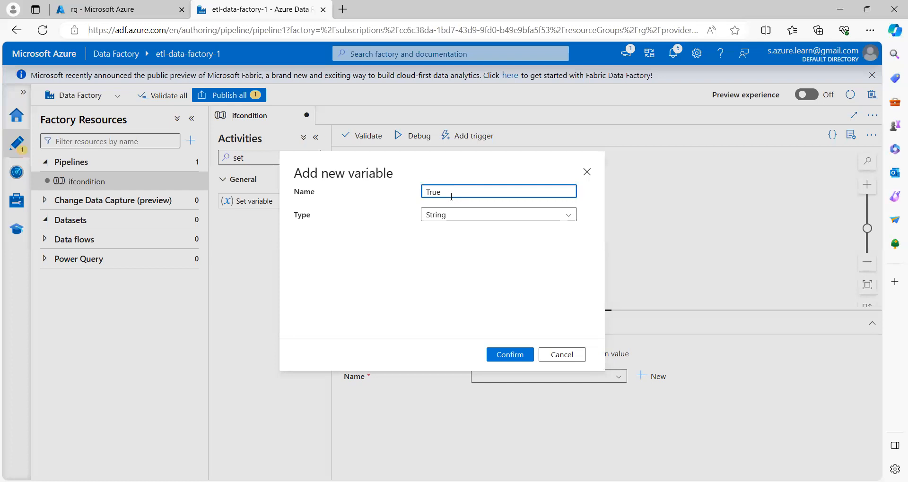
{"action": "type", "text": "Flow"}
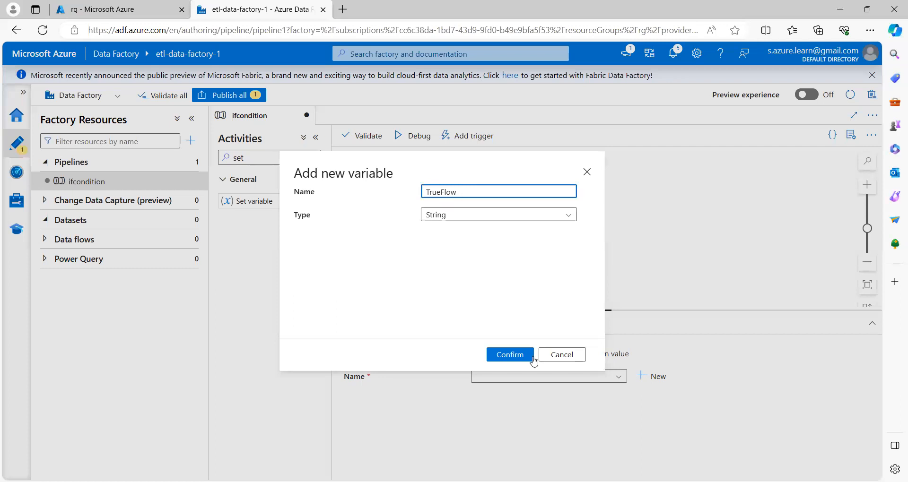
{"action": "left_click", "coordinate": [512, 357]}
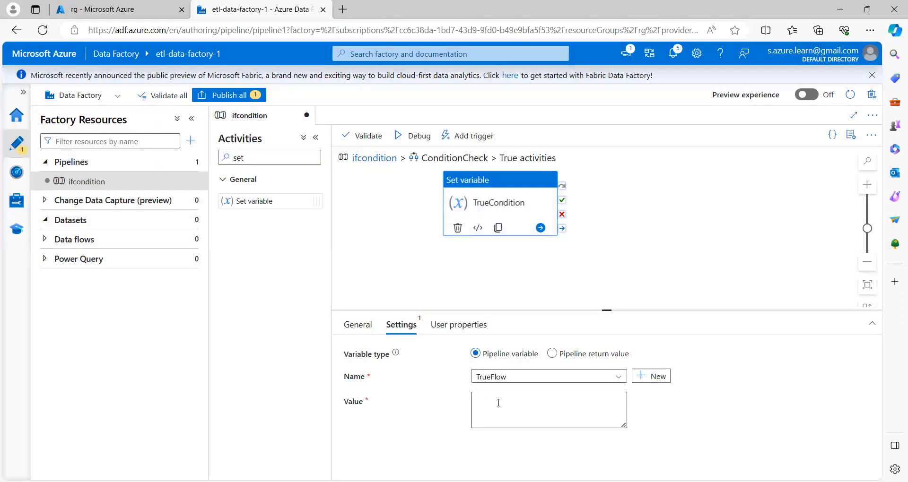
Set the TrueFlow variable's value to "Condition is true" and return to ConditionCheck's case settings in the ifcondition pipeline.
{"action": "left_click", "coordinate": [499, 407]}
{"action": "type", "text": "We are om"}
{"action": "key", "text": "BackSpace"}
{"action": "key", "text": "BackSpace"}
{"action": "type", "text": "in tr"}
{"action": "key", "text": "BackSpace"}
{"action": "key", "text": "BackSpace"}
{"action": "key", "text": "BackSpace"}
{"action": "key", "text": "BackSpace"}
{"action": "key", "text": "BackSpace"}
{"action": "key", "text": "BackSpace"}
{"action": "key", "text": "BackSpace"}
{"action": "key", "text": "BackSpace"}
{"action": "key", "text": "BackSpace"}
{"action": "key", "text": "BackSpace"}
{"action": "key", "text": "BackSpace"}
{"action": "type", "text": "Condition is tru;e"}
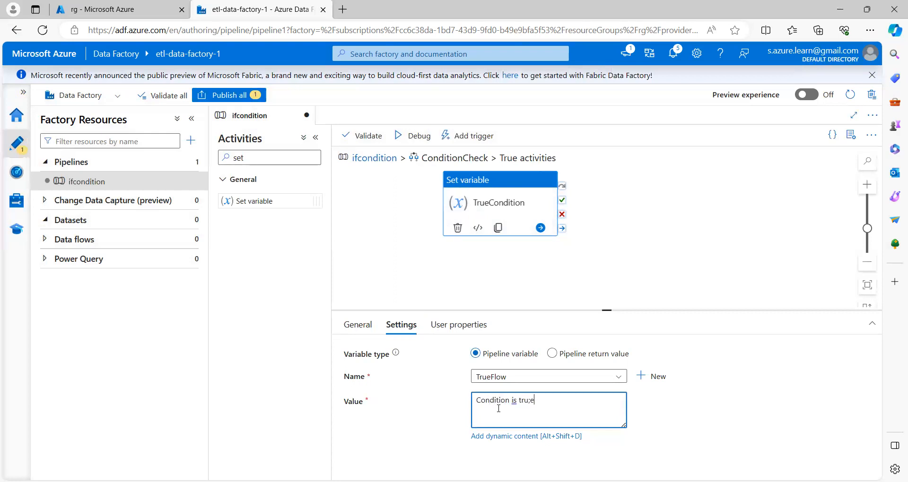
{"action": "key", "text": "BackSpace"}
{"action": "key", "text": "BackSpace"}
{"action": "type", "text": "e"}
{"action": "left_click", "coordinate": [382, 162]}
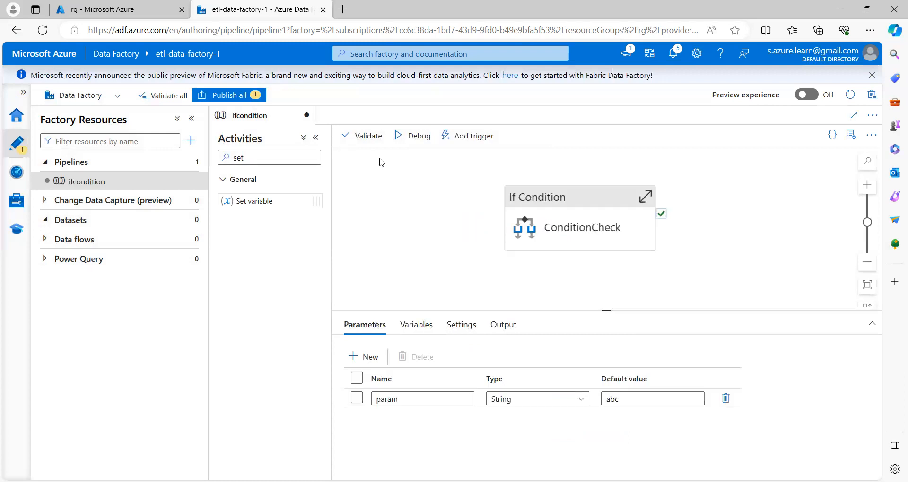
{"action": "left_click", "coordinate": [516, 226]}
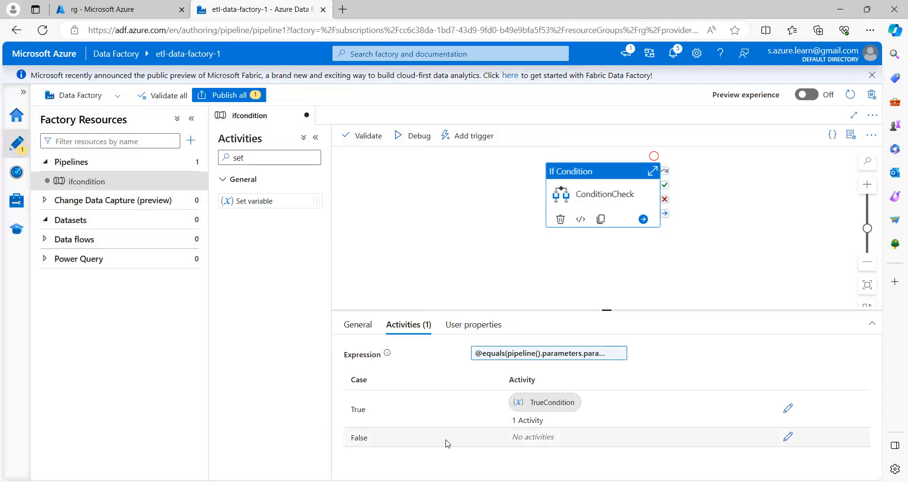
Open the False case of ConditionCheck for editing, add a Set variable activity and name it FalseActivity.
{"action": "left_click", "coordinate": [788, 436]}
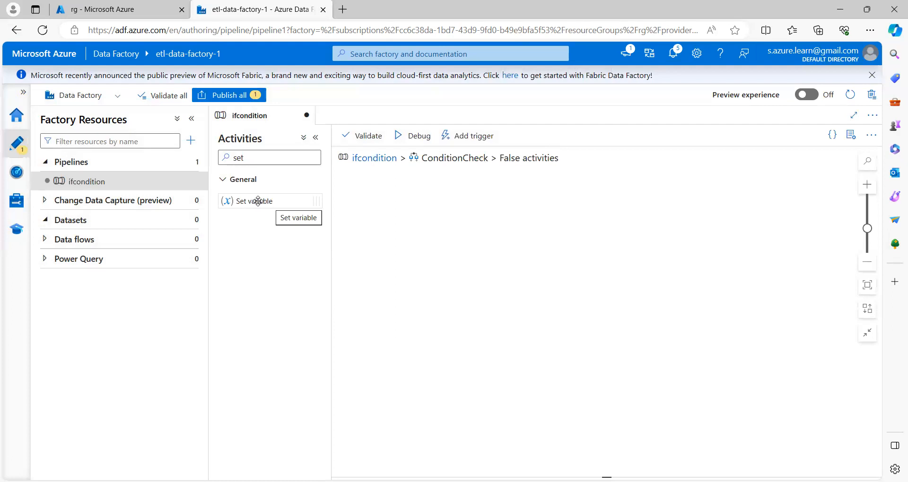
{"action": "left_click_drag", "start_coordinate": [258, 201], "coordinate": [533, 232]}
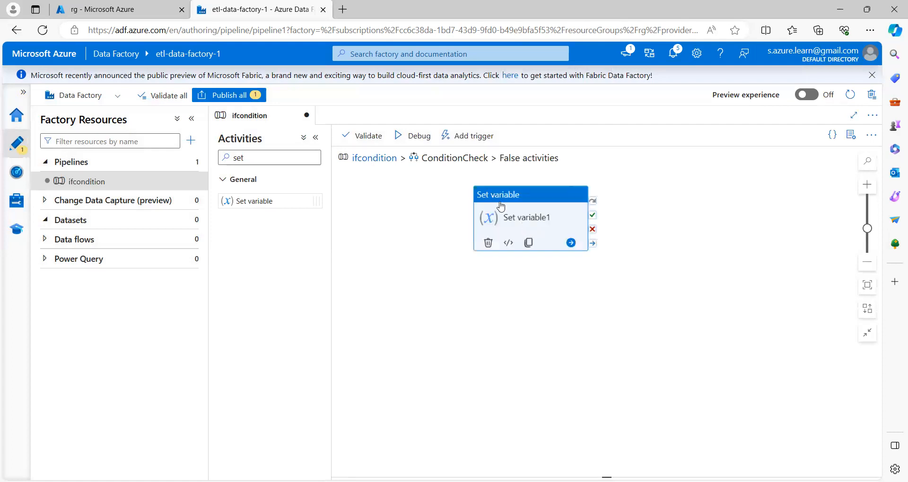
{"action": "left_click_drag", "start_coordinate": [525, 353], "coordinate": [416, 353]}
{"action": "type", "text": "FalseActi"}
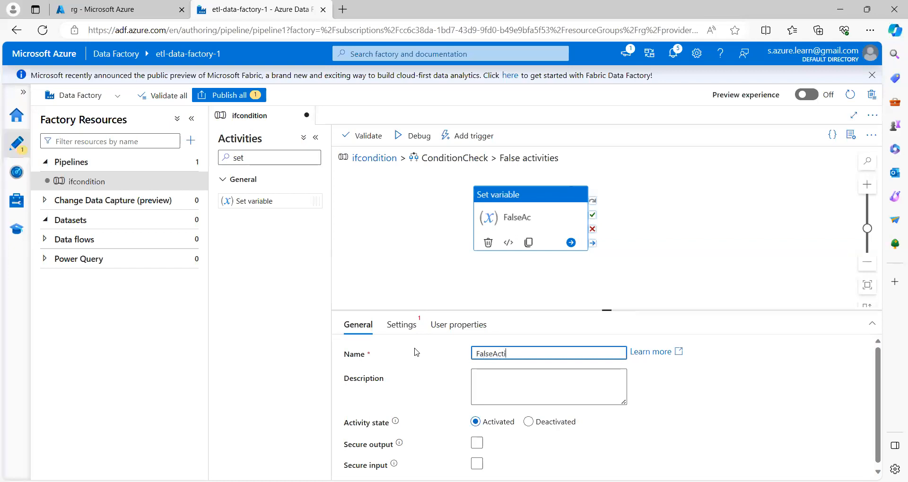
{"action": "left_click", "coordinate": [356, 242]}
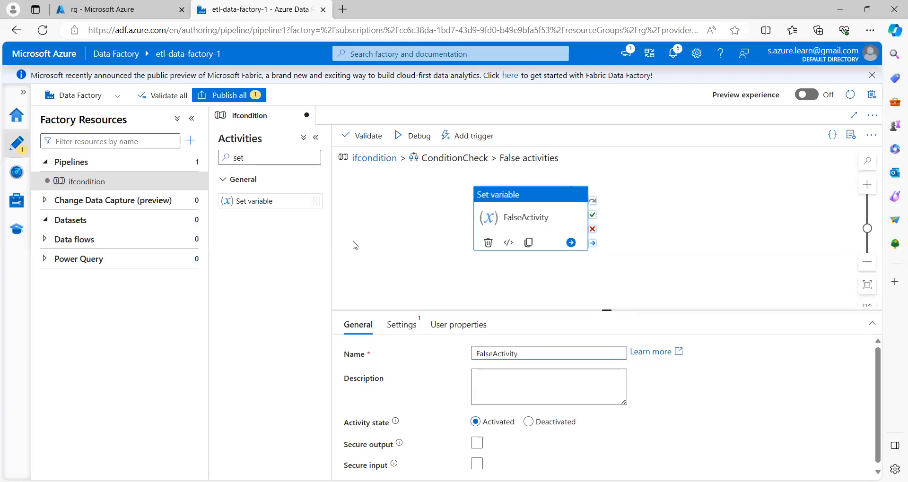
Check ConditionCheck's case list, reopen its False case and rename the Set variable activity FalseCondition.
{"action": "left_click", "coordinate": [375, 158]}
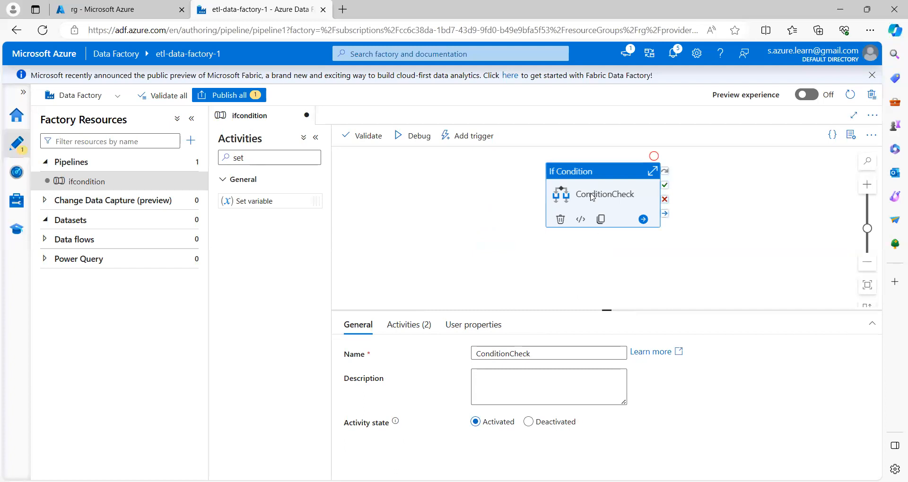
{"action": "left_click", "coordinate": [406, 324]}
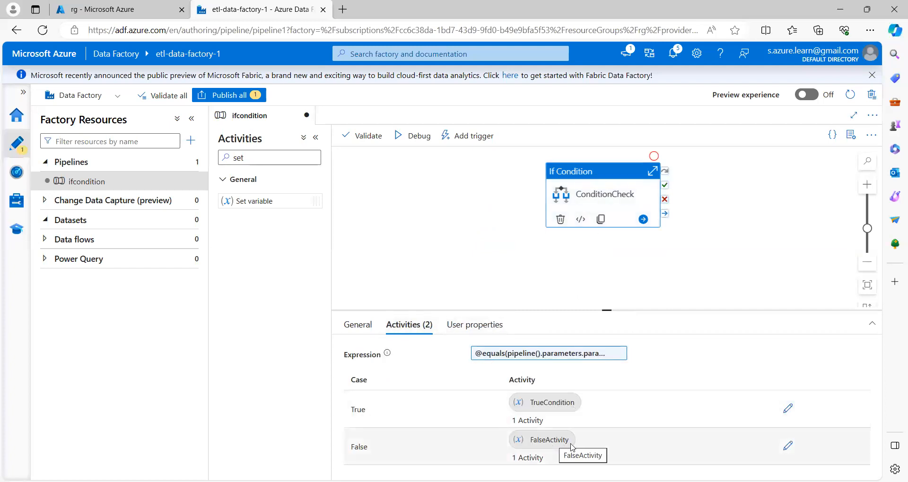
{"action": "left_click", "coordinate": [789, 449]}
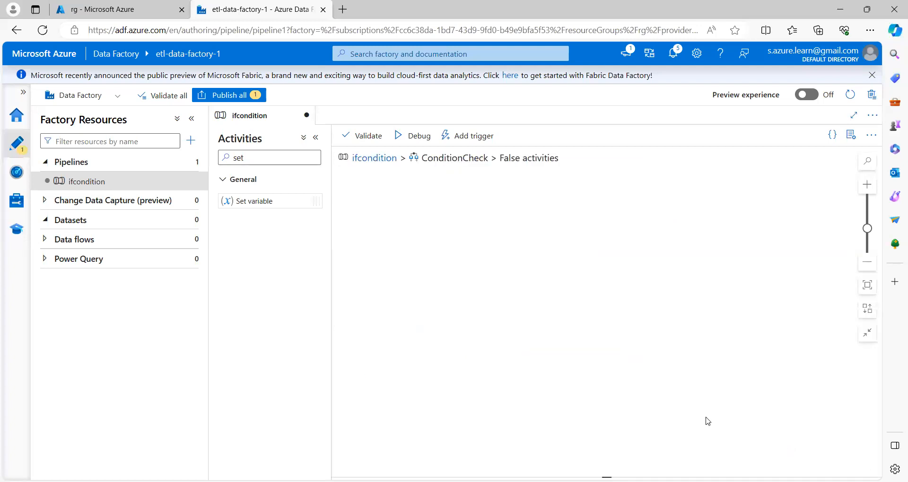
{"action": "left_click", "coordinate": [589, 175]}
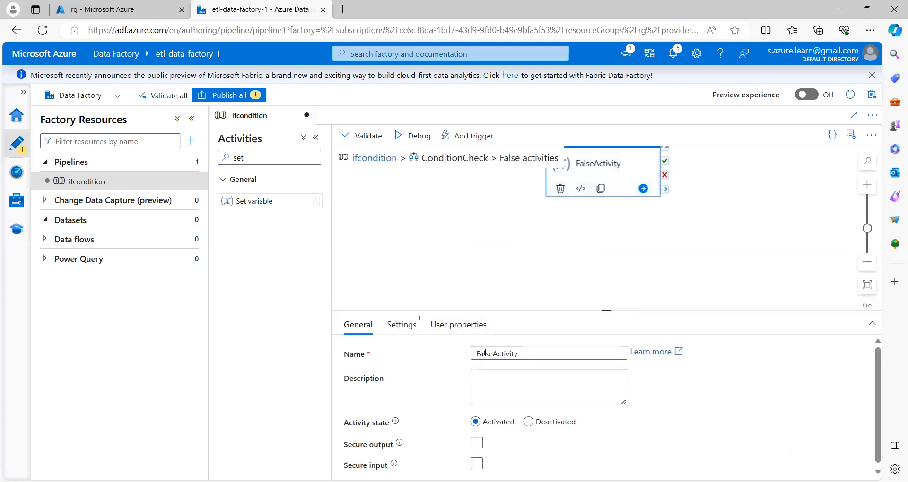
{"action": "left_click_drag", "start_coordinate": [517, 354], "coordinate": [494, 353]}
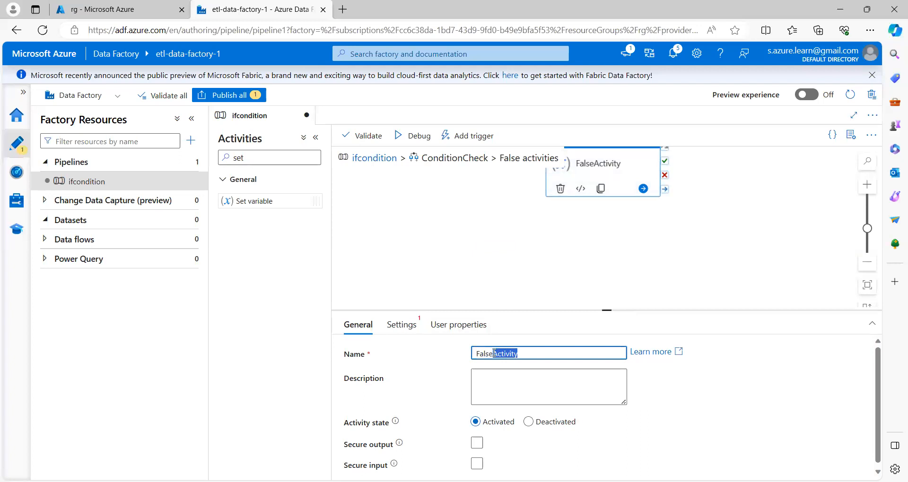
{"action": "type", "text": "Condition"}
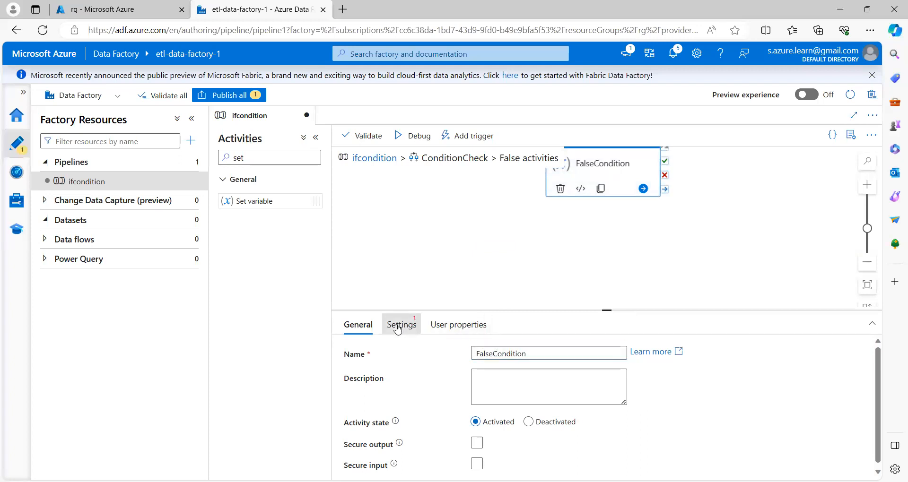
Create a String pipeline variable named FalseVariable as the variable set by the FalseCondition activity.
{"action": "left_click", "coordinate": [400, 324]}
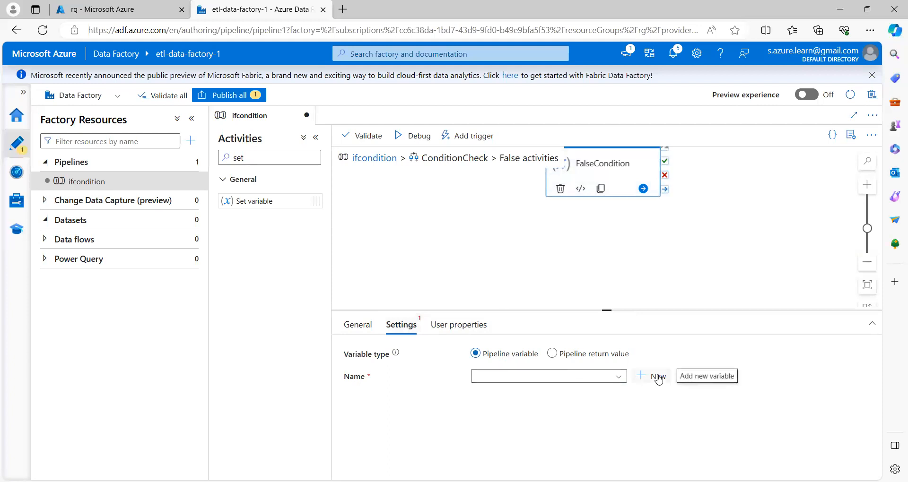
{"action": "left_click", "coordinate": [656, 379]}
{"action": "left_click", "coordinate": [457, 192]}
{"action": "type", "text": "False"}
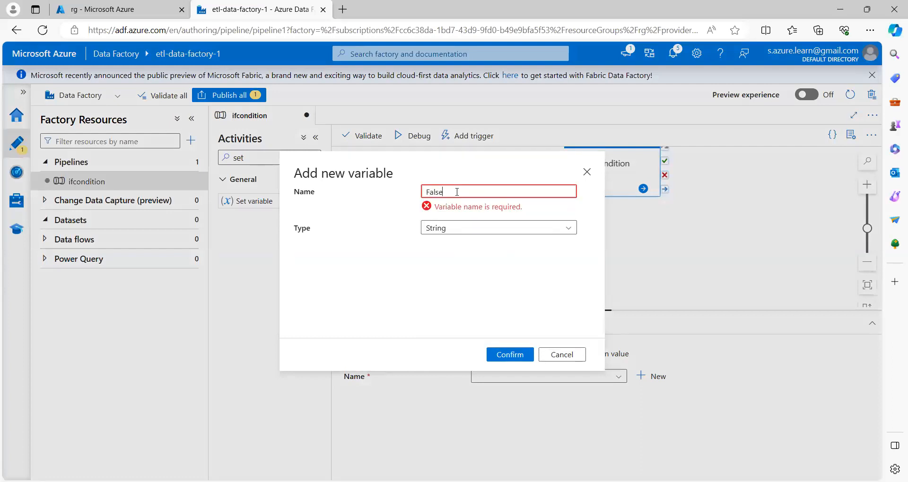
{"action": "type", "text": "Variable"}
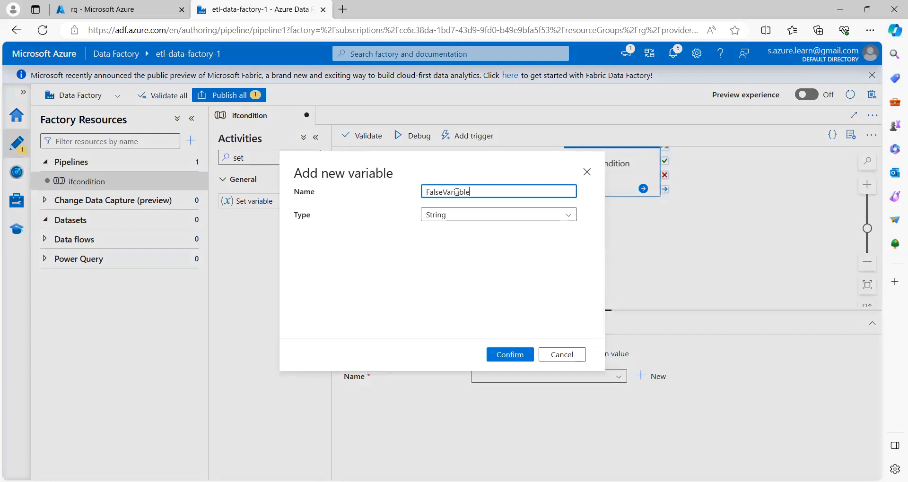
{"action": "left_click", "coordinate": [507, 354]}
Open the True case of ConditionCheck and review the variable and value set by the TrueCondition activity.
{"action": "left_click", "coordinate": [378, 158]}
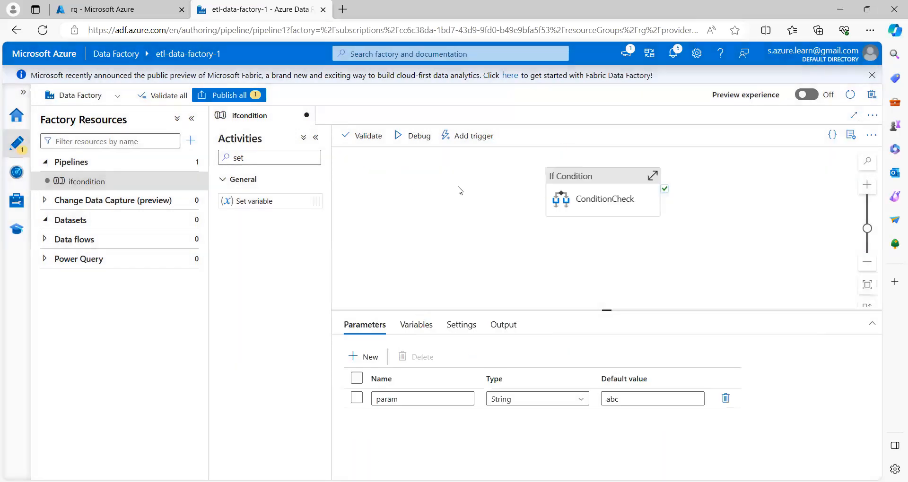
{"action": "left_click", "coordinate": [586, 201]}
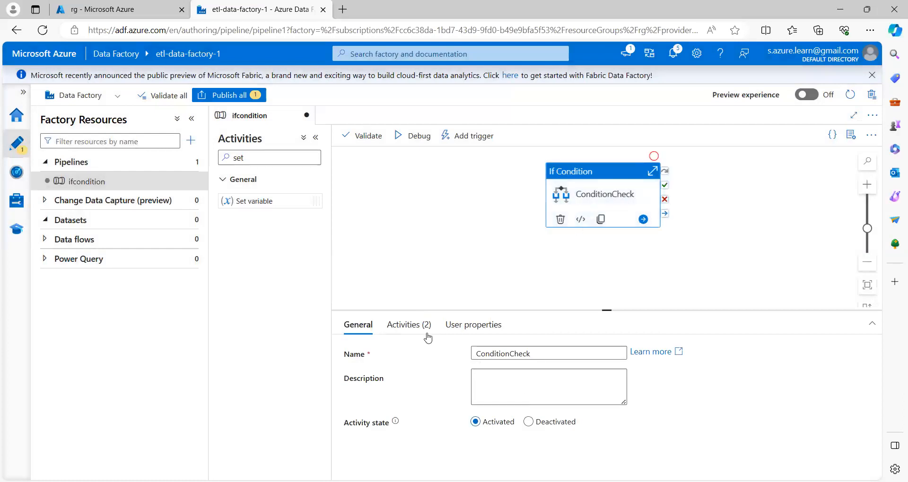
{"action": "left_click", "coordinate": [410, 325]}
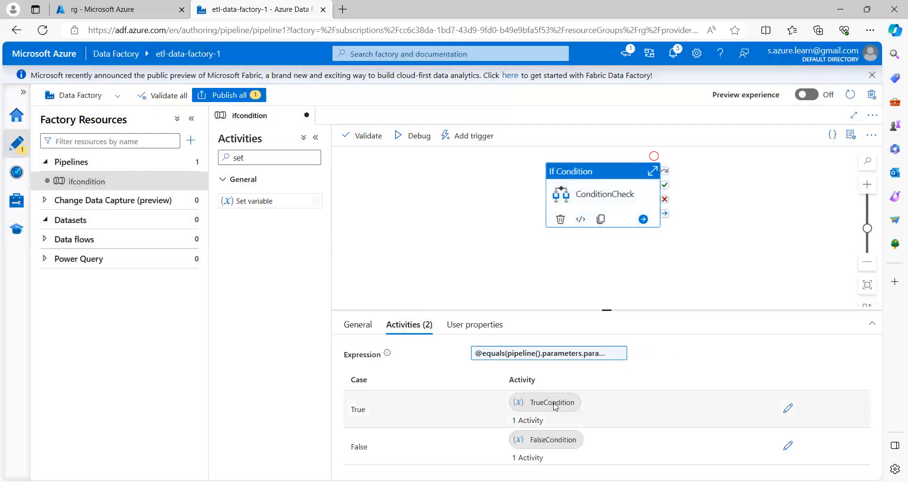
{"action": "left_click", "coordinate": [788, 408]}
{"action": "left_click", "coordinate": [602, 192]}
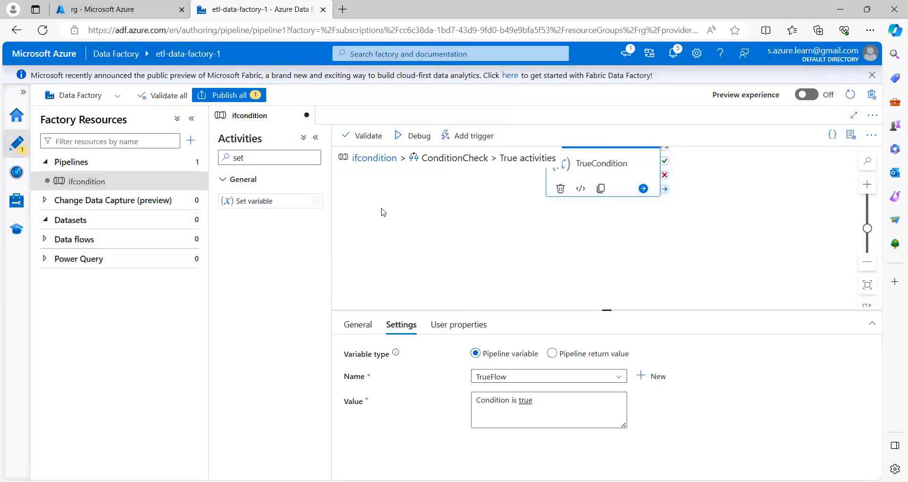
Reopen the False case of ConditionCheck and set FalseCondition's FalseVariable value to "We are in false flow".
{"action": "left_click", "coordinate": [376, 158]}
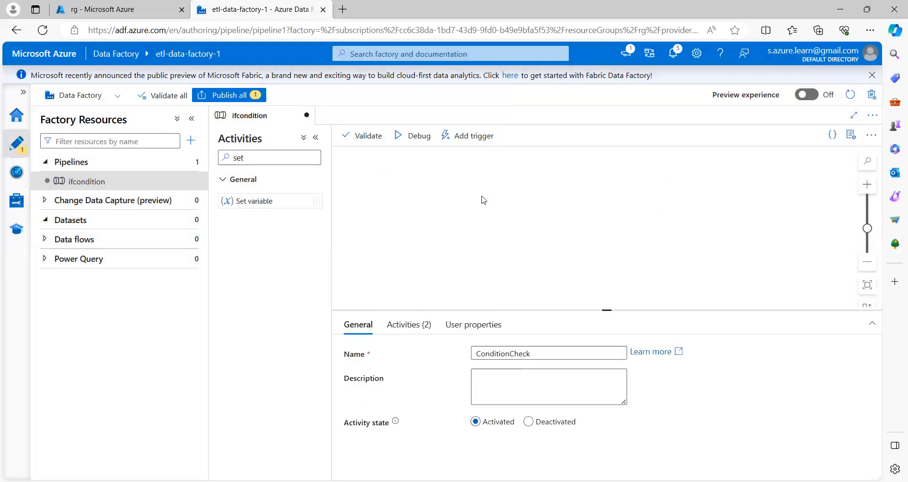
{"action": "left_click", "coordinate": [408, 325]}
{"action": "left_click", "coordinate": [787, 446]}
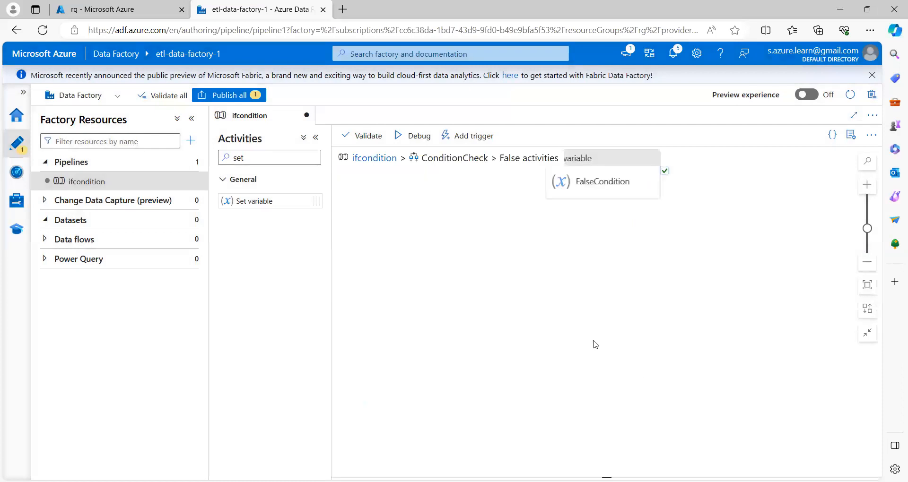
{"action": "left_click", "coordinate": [603, 189]}
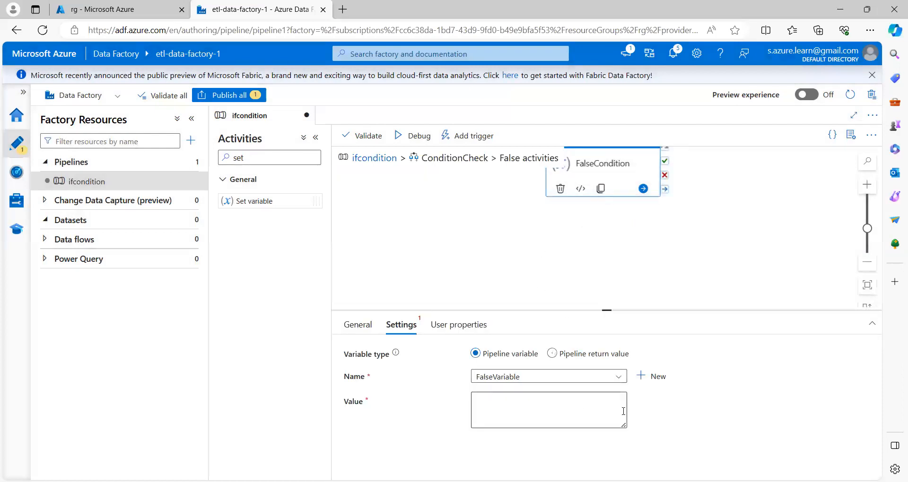
{"action": "left_click", "coordinate": [606, 381]}
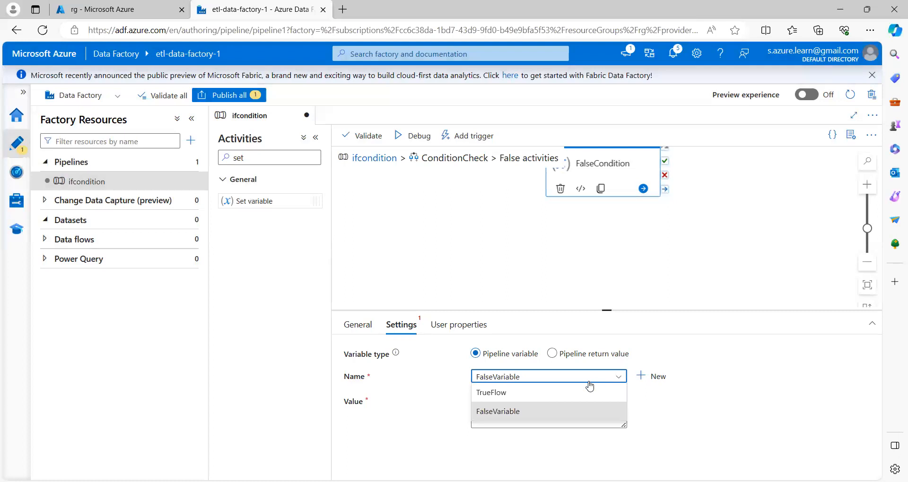
{"action": "left_click", "coordinate": [533, 413]}
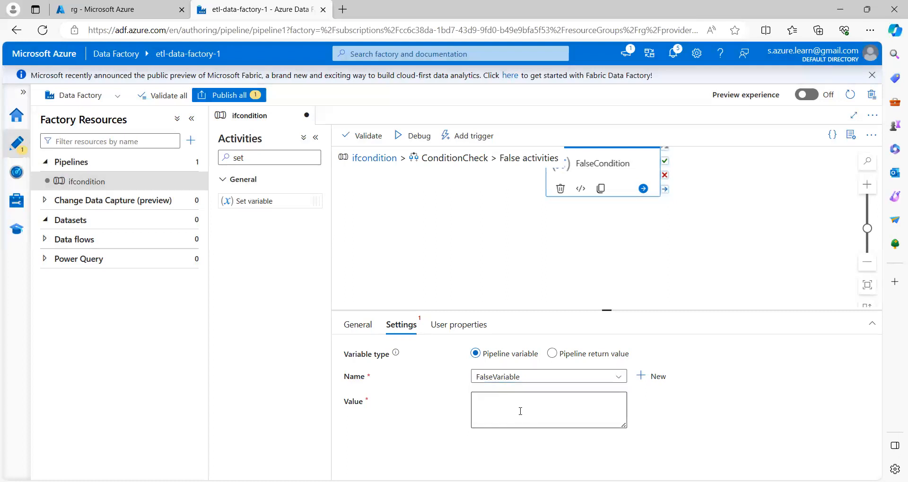
{"action": "left_click", "coordinate": [521, 412]}
{"action": "type", "text": "We are in false flow"}
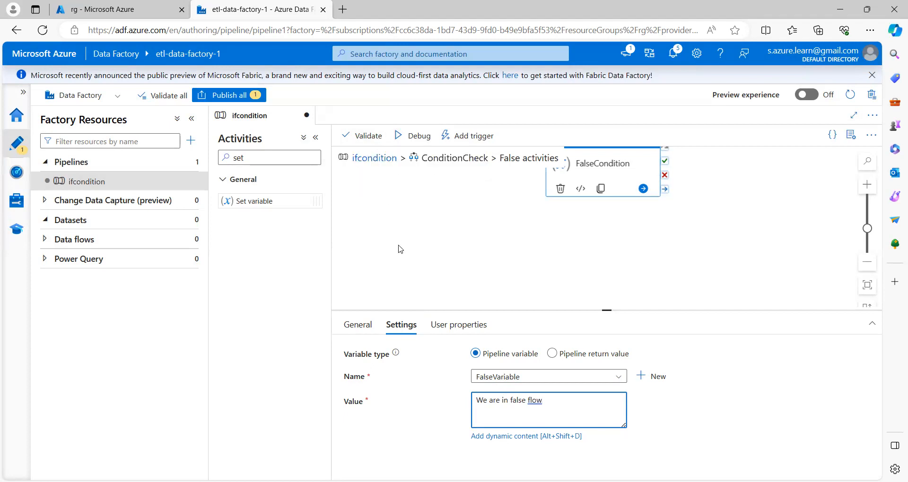
Validate the ifcondition pipeline and start a debug run with param kept at its default value abc.
{"action": "left_click", "coordinate": [378, 158]}
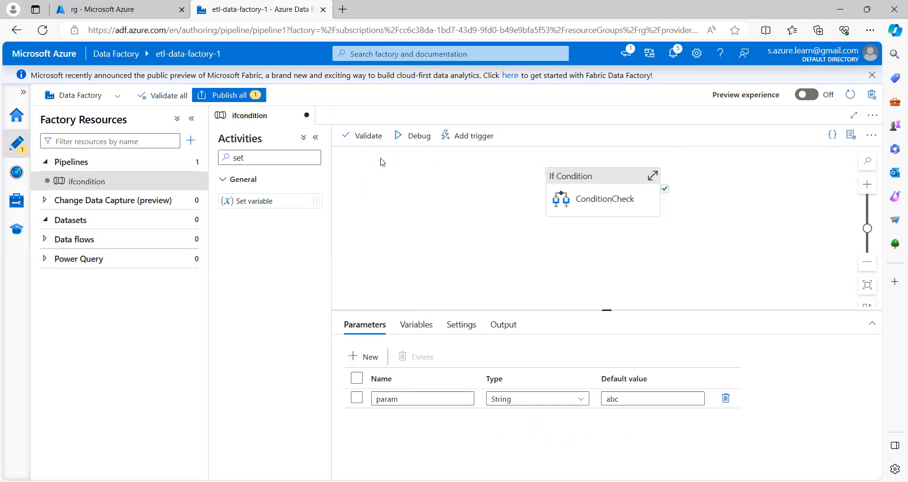
{"action": "left_click", "coordinate": [367, 137]}
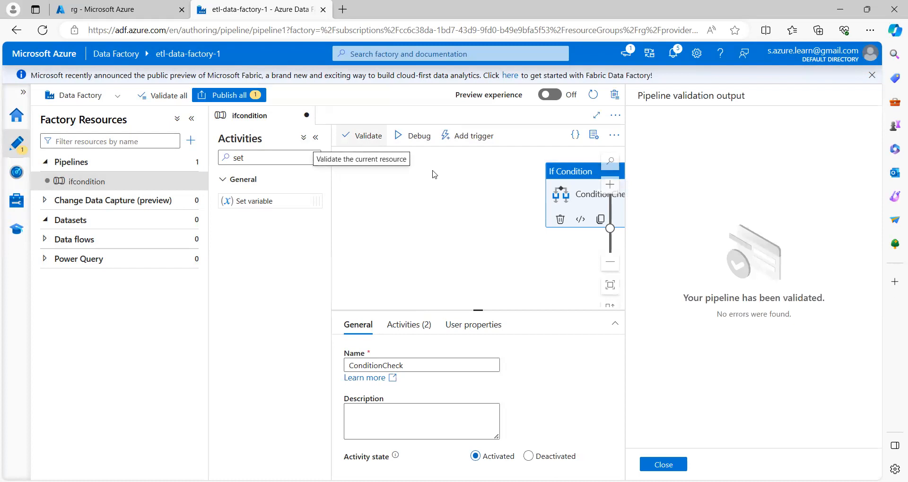
{"action": "left_click", "coordinate": [664, 465]}
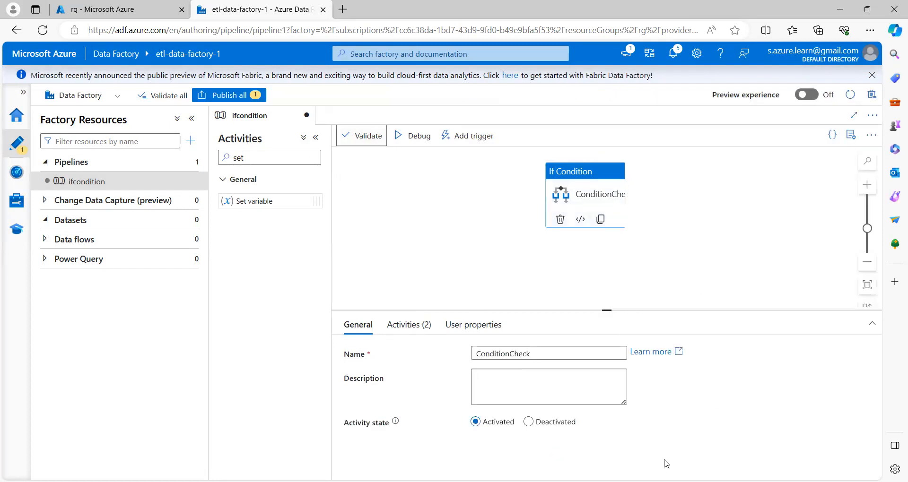
{"action": "left_click", "coordinate": [423, 143]}
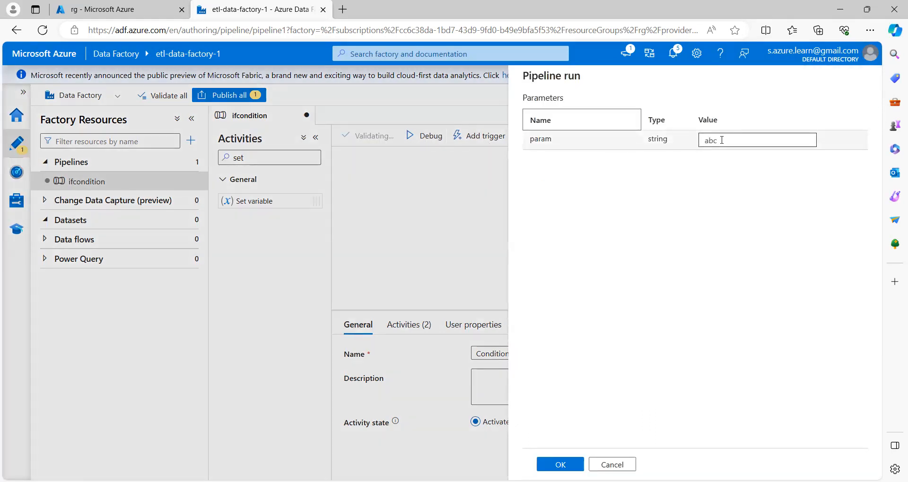
{"action": "left_click", "coordinate": [563, 464]}
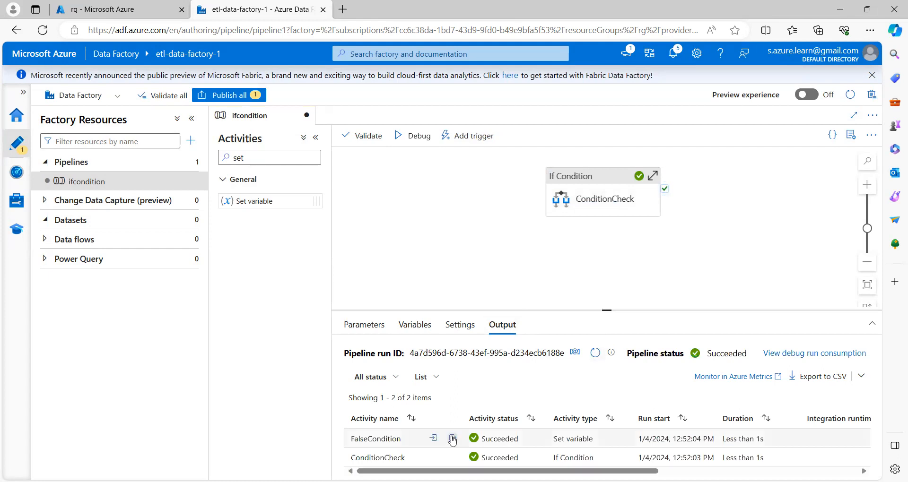
Inspect the FalseCondition activity's output from the debug run, checking the variable name and value, and close it.
{"action": "left_click", "coordinate": [453, 439]}
{"action": "left_click", "coordinate": [452, 439]}
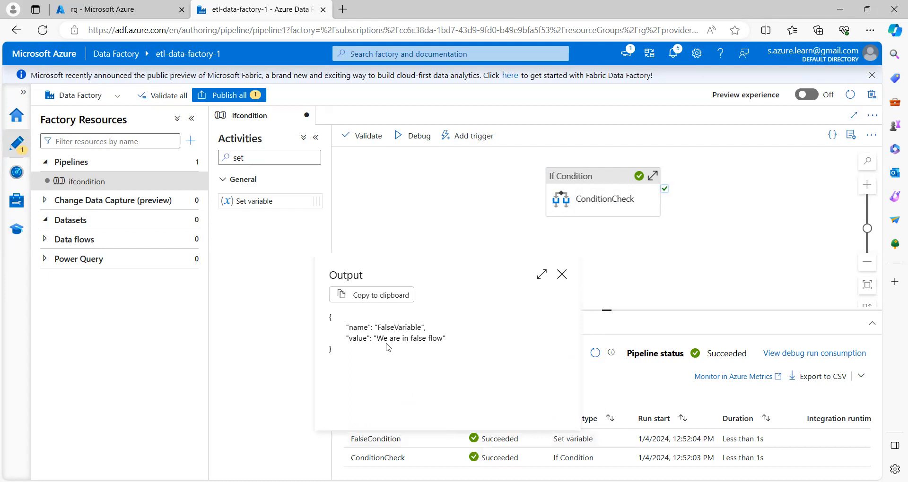
{"action": "left_click_drag", "start_coordinate": [377, 327], "coordinate": [420, 331]}
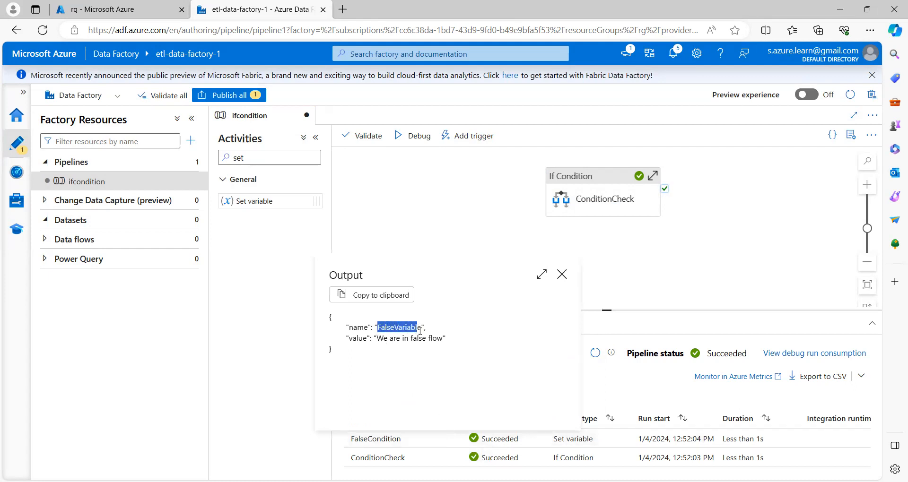
{"action": "left_click", "coordinate": [378, 340]}
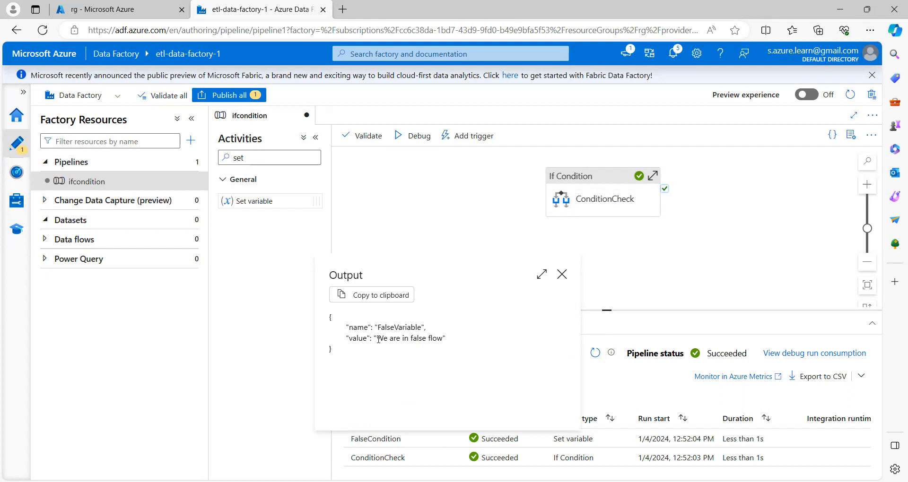
{"action": "left_click_drag", "start_coordinate": [381, 329], "coordinate": [455, 340]}
{"action": "left_click", "coordinate": [561, 279]}
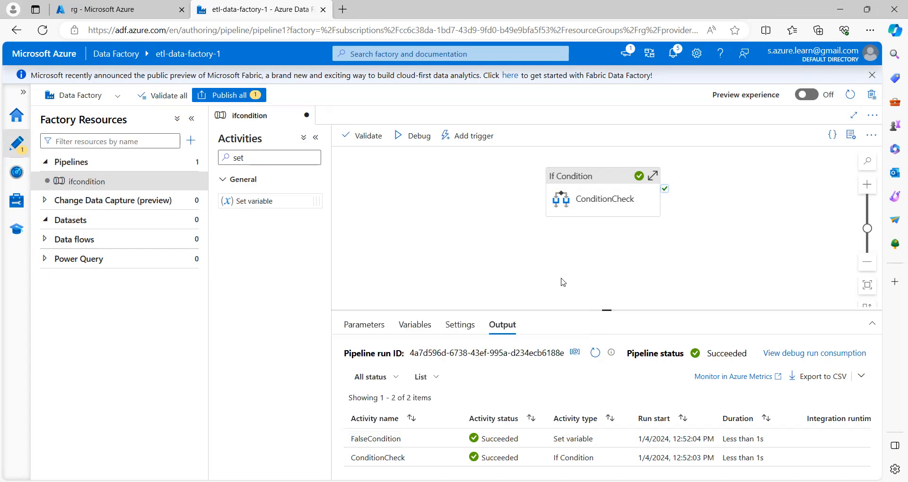
Start another debug run of the ifcondition pipeline with the param parameter set to Sales.
{"action": "left_click", "coordinate": [421, 141]}
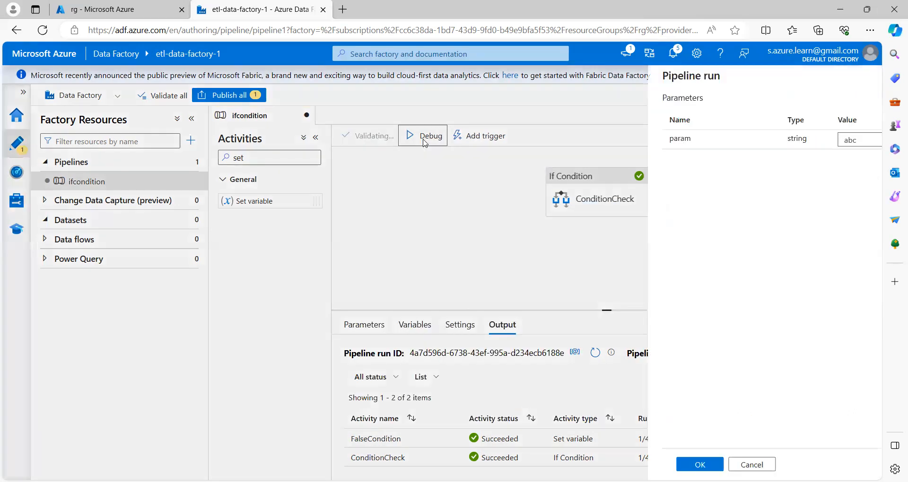
{"action": "left_click", "coordinate": [712, 140]}
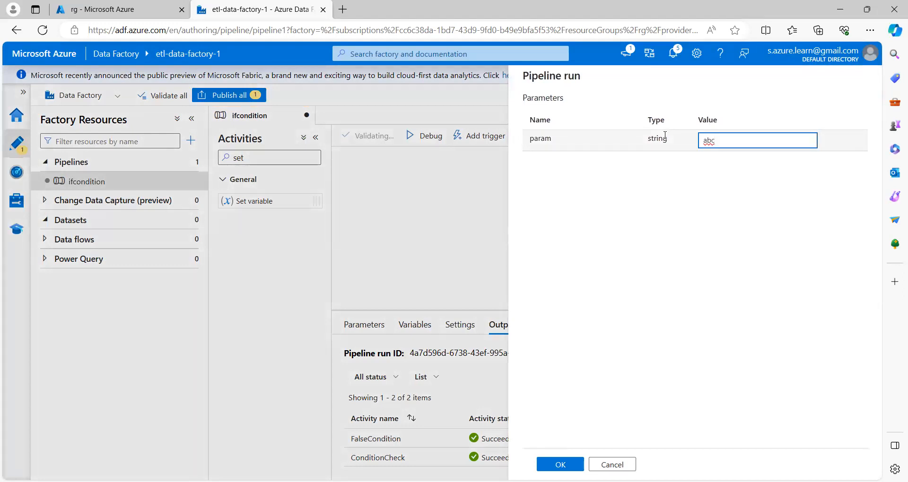
{"action": "key", "text": "BackSpace"}
{"action": "key", "text": "BackSpace"}
{"action": "key", "text": "BackSpace"}
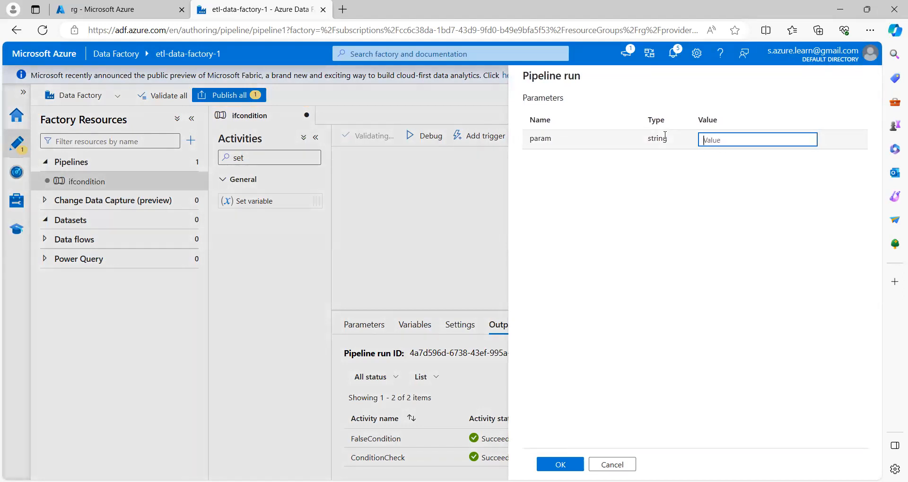
{"action": "type", "text": "Sales"}
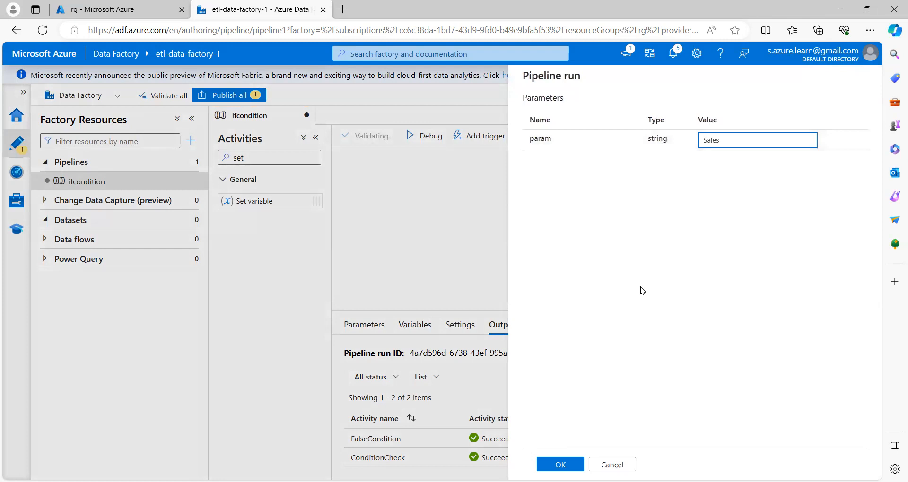
{"action": "left_click", "coordinate": [573, 463]}
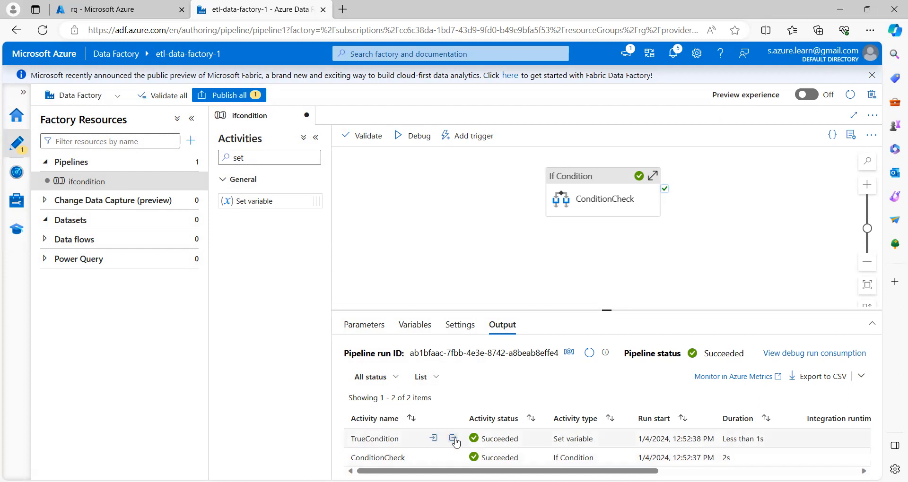
Inspect the TrueCondition activity's output from the new debug run, checking the variable name and value, and close it.
{"action": "scroll", "coordinate": [455, 443], "scroll_direction": "right", "scroll_amount": 5}
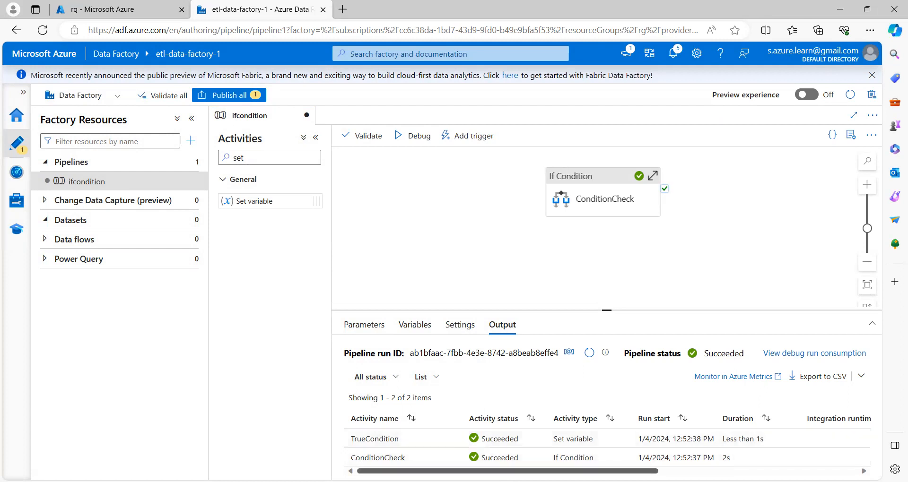
{"action": "scroll", "coordinate": [460, 444], "scroll_direction": "left", "scroll_amount": 5}
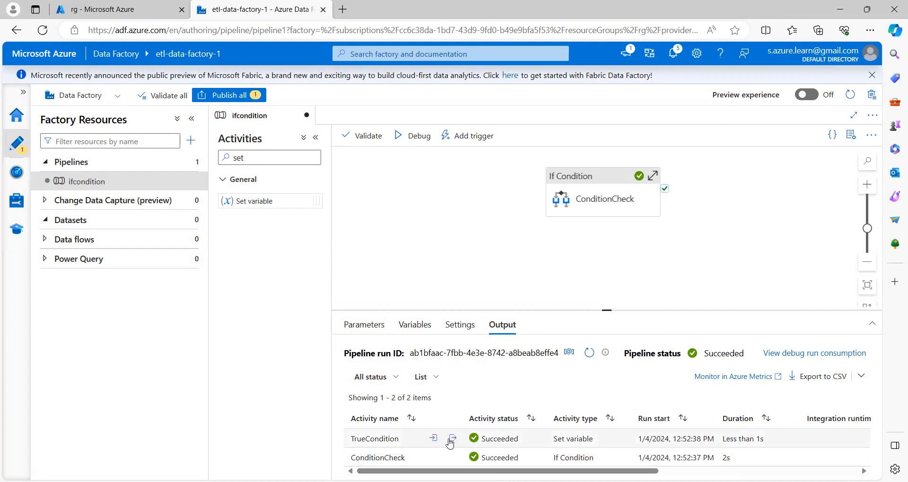
{"action": "left_click", "coordinate": [453, 439]}
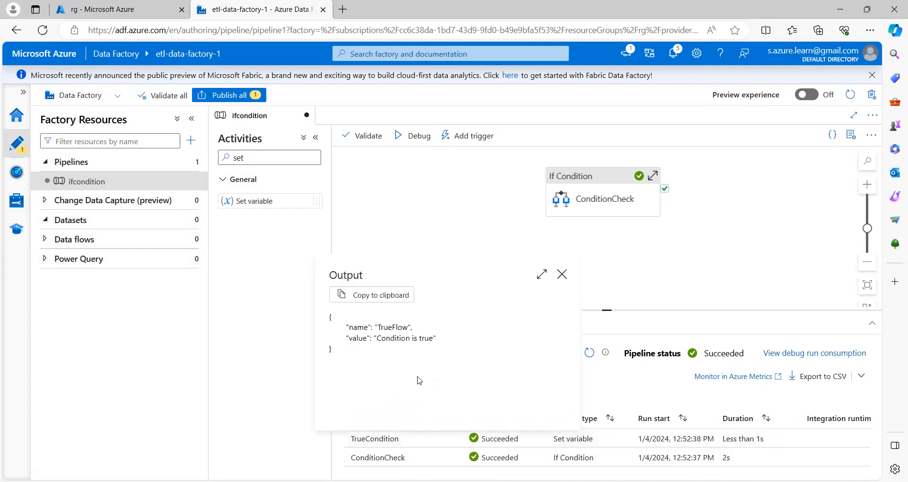
{"action": "left_click_drag", "start_coordinate": [385, 338], "coordinate": [436, 338]}
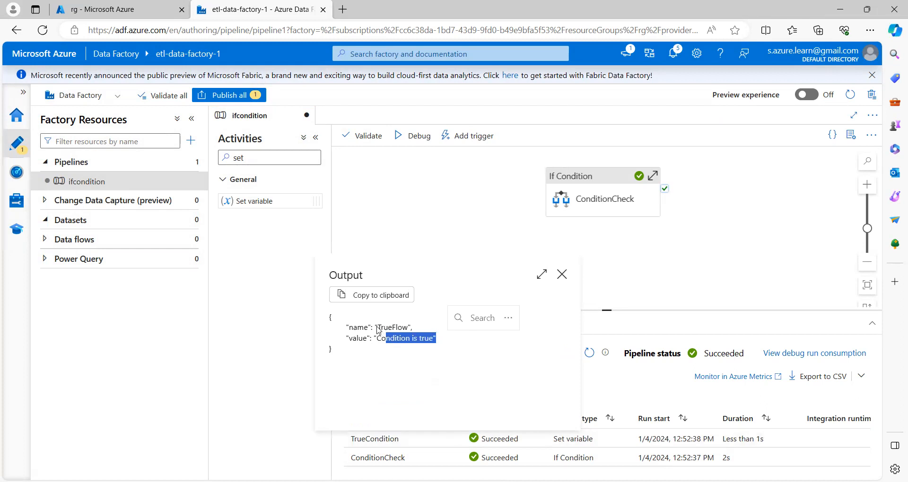
{"action": "left_click_drag", "start_coordinate": [376, 327], "coordinate": [411, 329]}
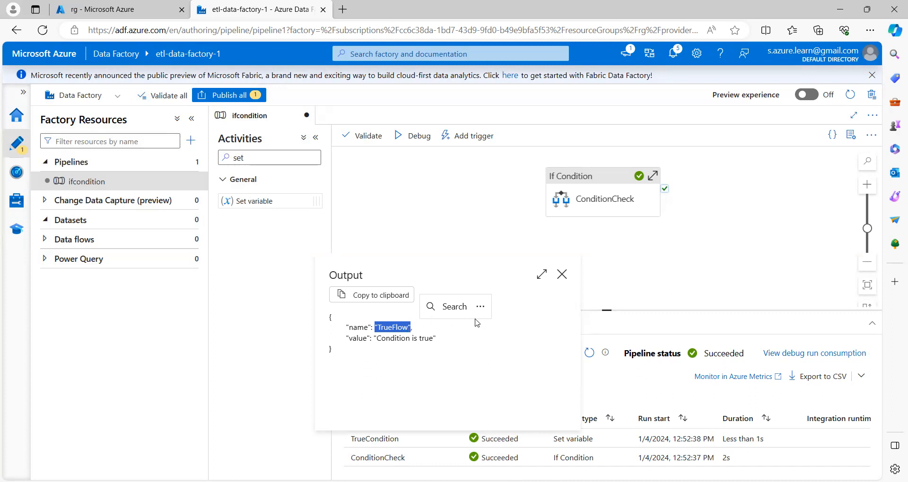
{"action": "left_click", "coordinate": [562, 275]}
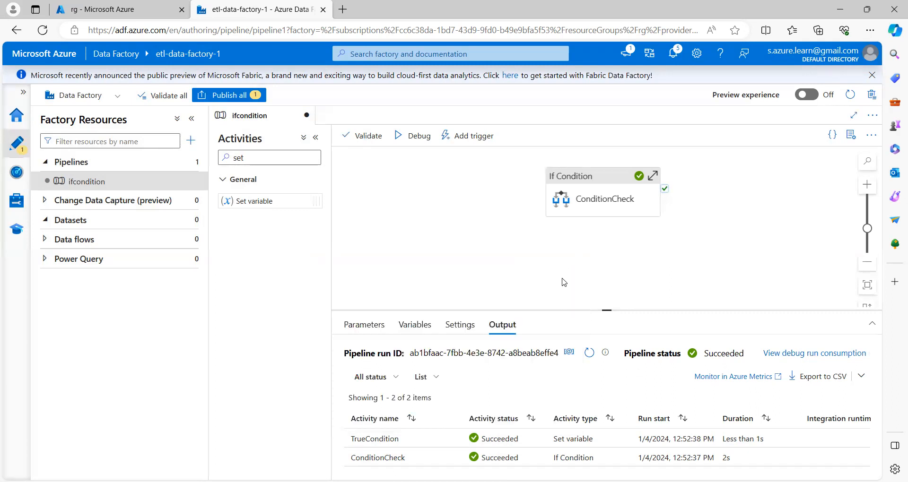